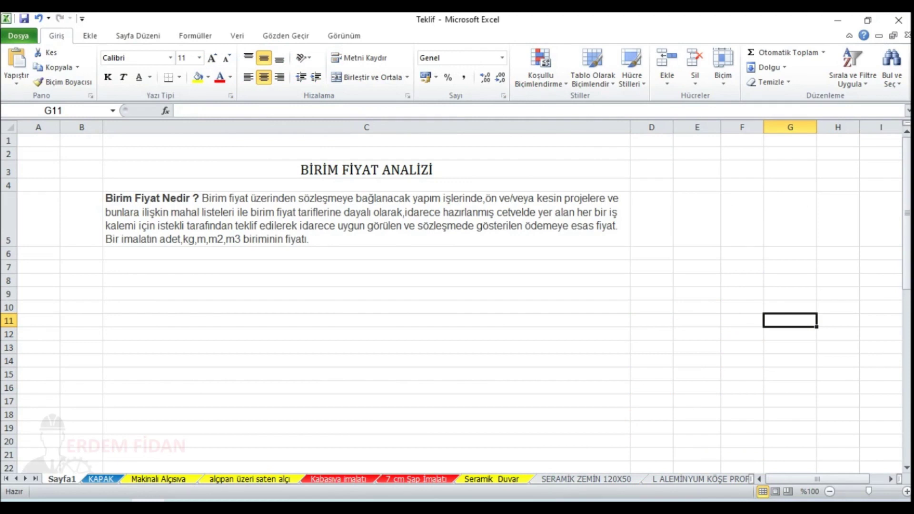
click(366, 170)
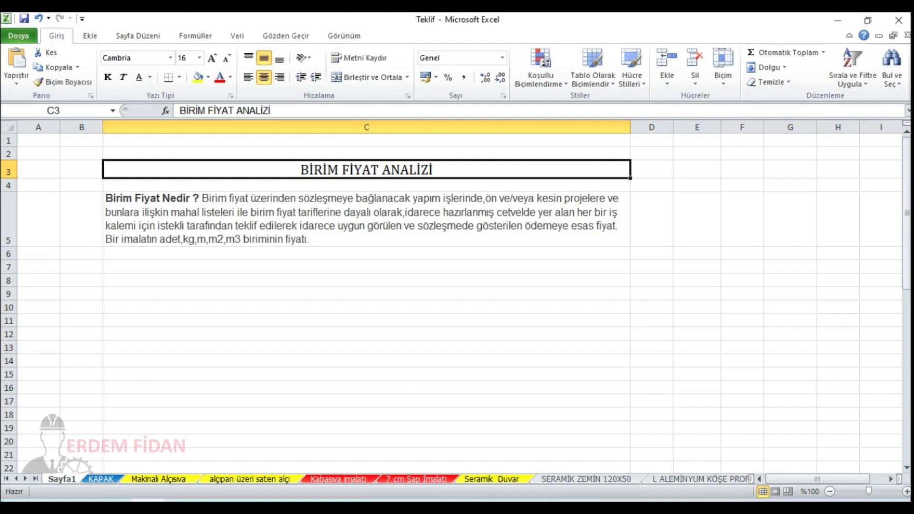
click(366, 267)
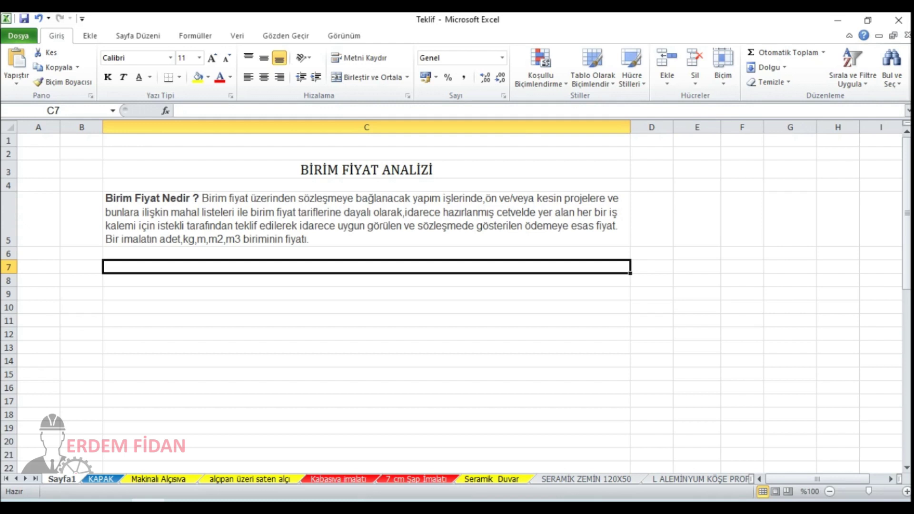
click(367, 219)
double_click(315, 240)
drag(310, 239, 105, 239)
click(304, 281)
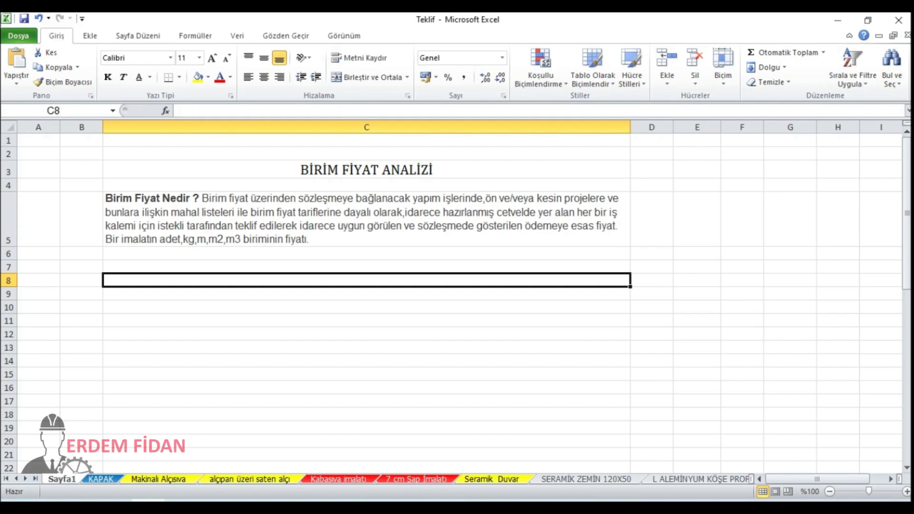
Step: Enter the column headers "birim" in D7 and "miktar" in E7
click(652, 268)
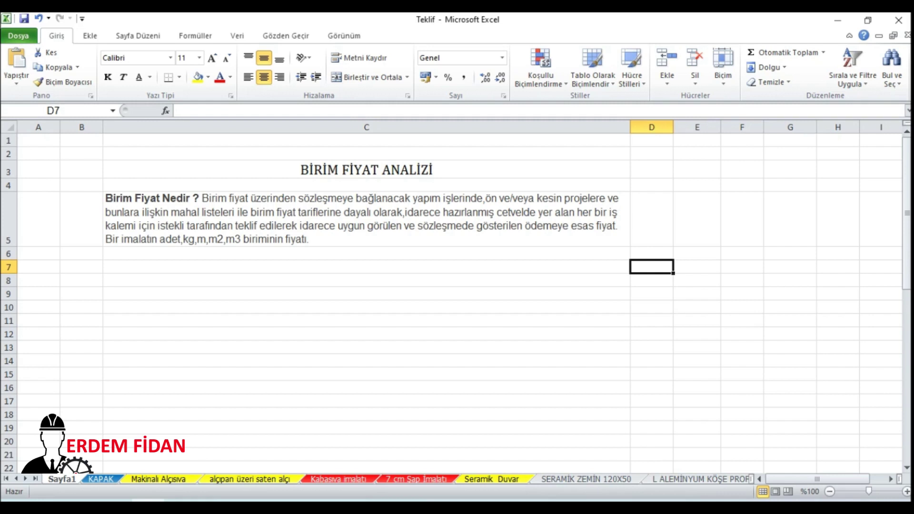
text(birim)
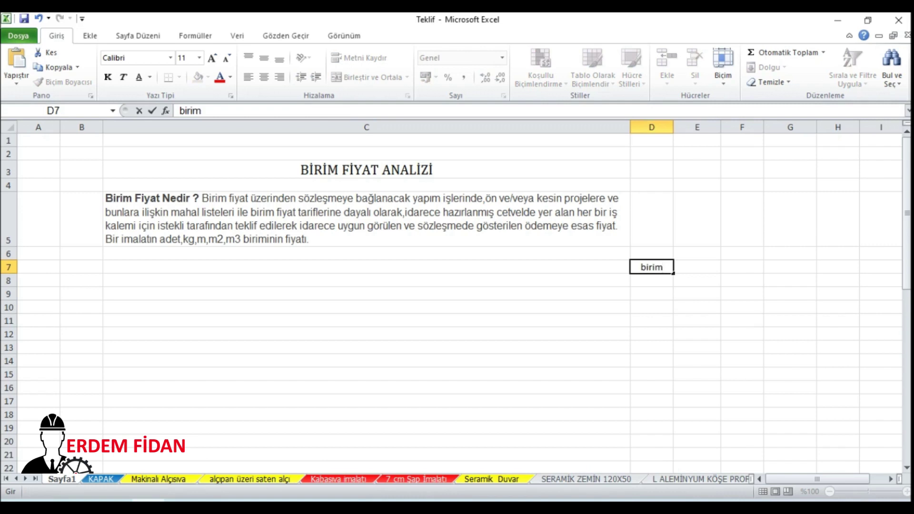
key(Return)
key(Right)
key(Up)
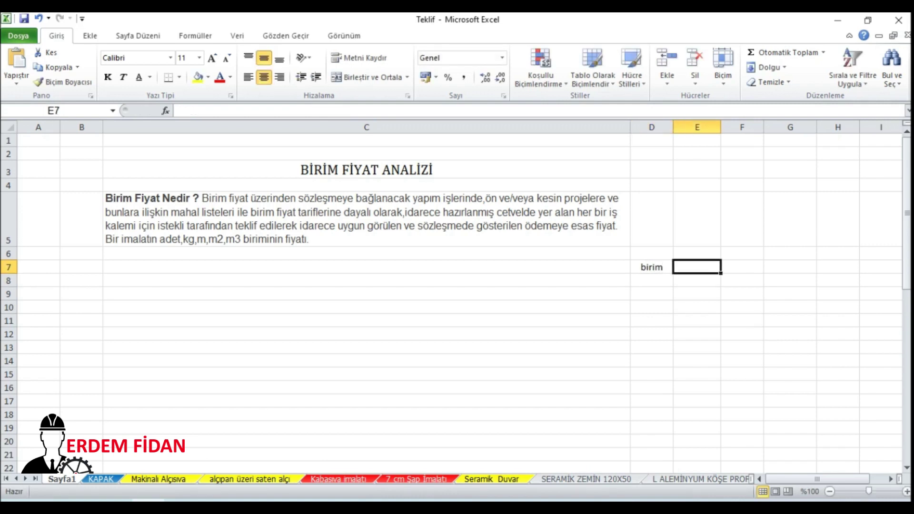
text(miktar)
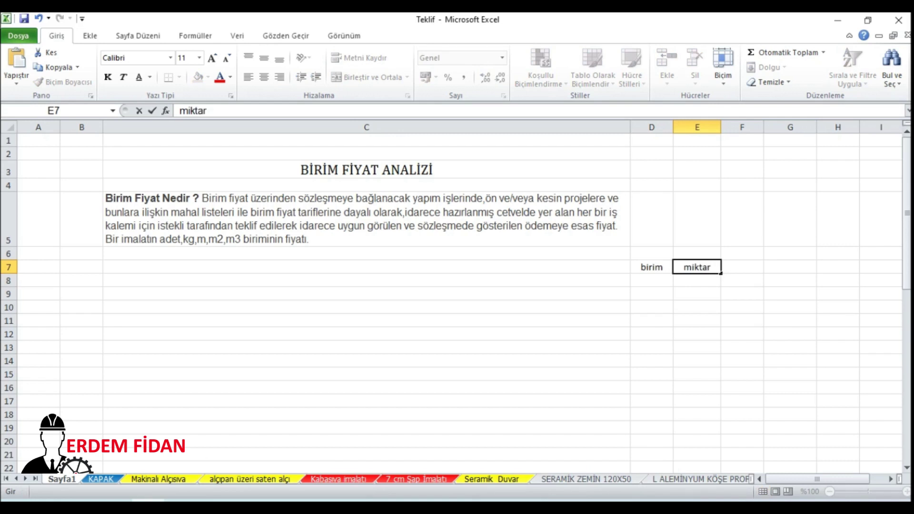
Step: Add the column headers "fiyat" in F7 and "birim fiyat" in G7
key(Tab)
text(fiyat)
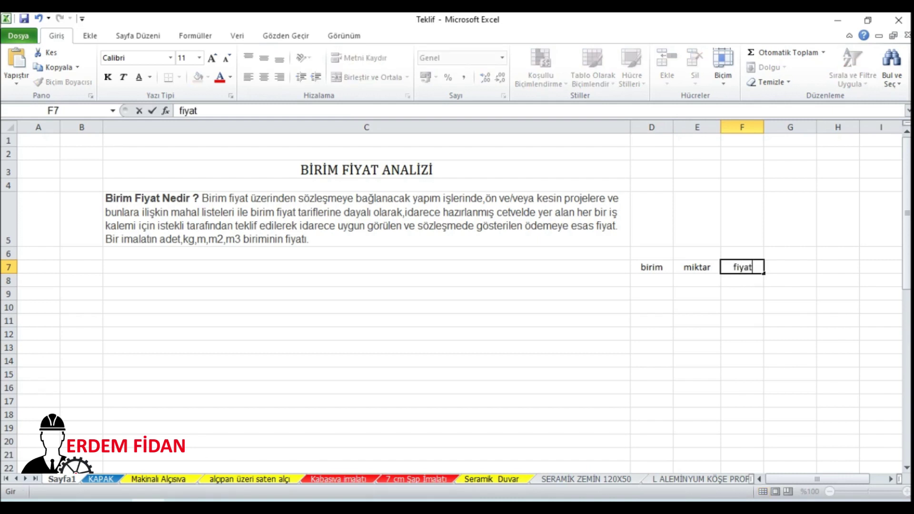
key(Tab)
text(birim fiyat)
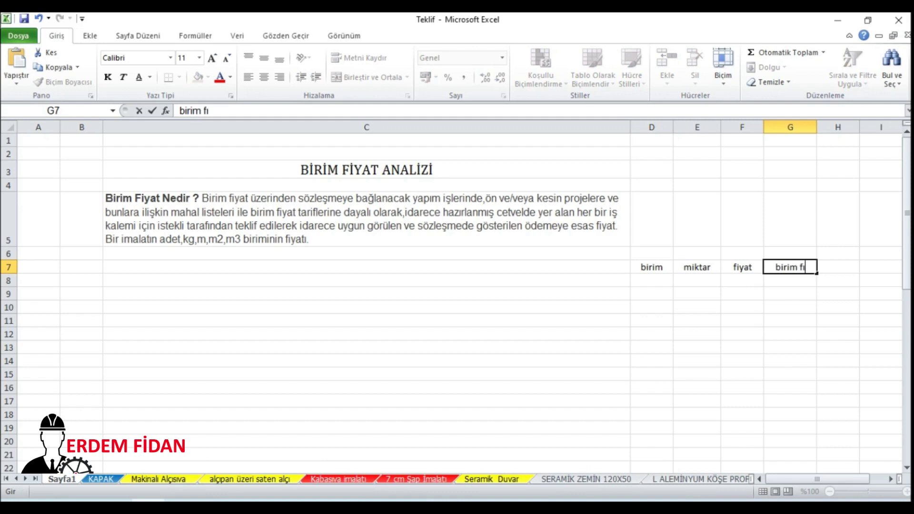
key(BackSpace)
key(BackSpace)
key(BackSpace)
key(BackSpace)
text(iyat)
key(Return)
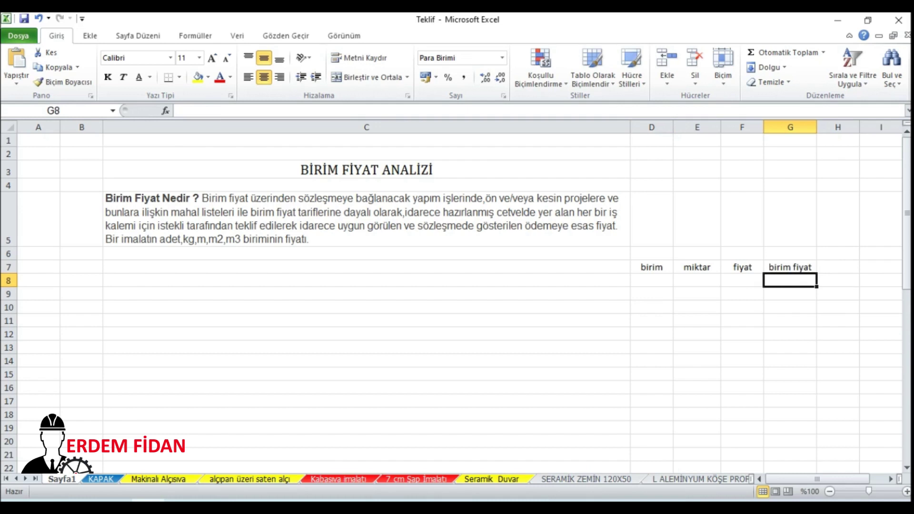
Step: Fill in row 8 with the unit kg, the quantity 50 and the price 16 under their headers
click(652, 281)
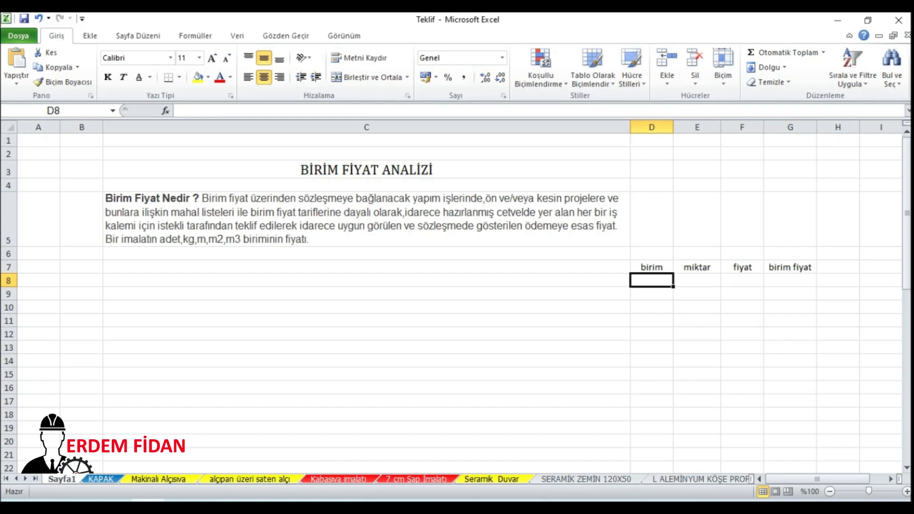
text(kg)
key(Return)
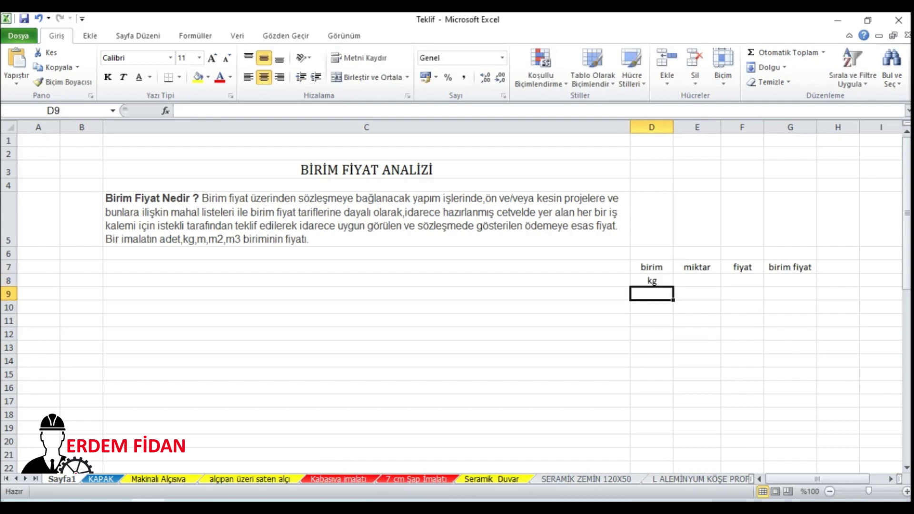
click(698, 281)
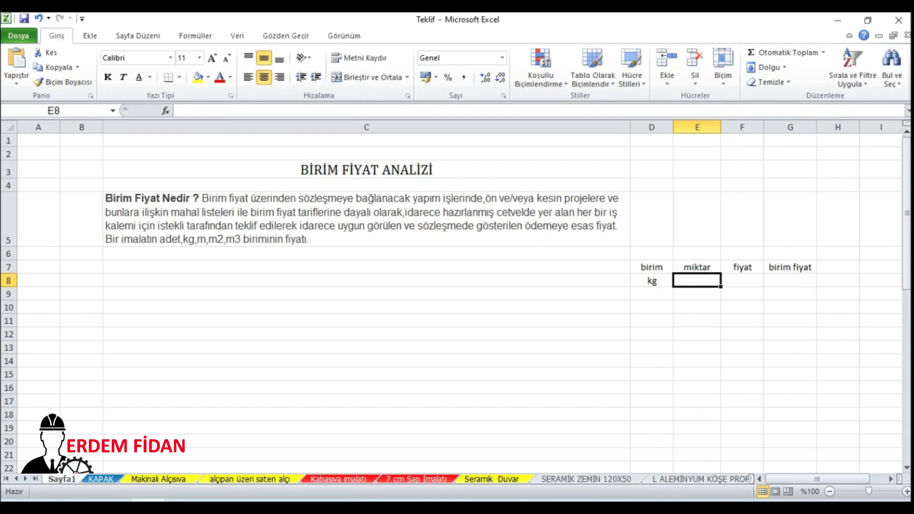
text(50)
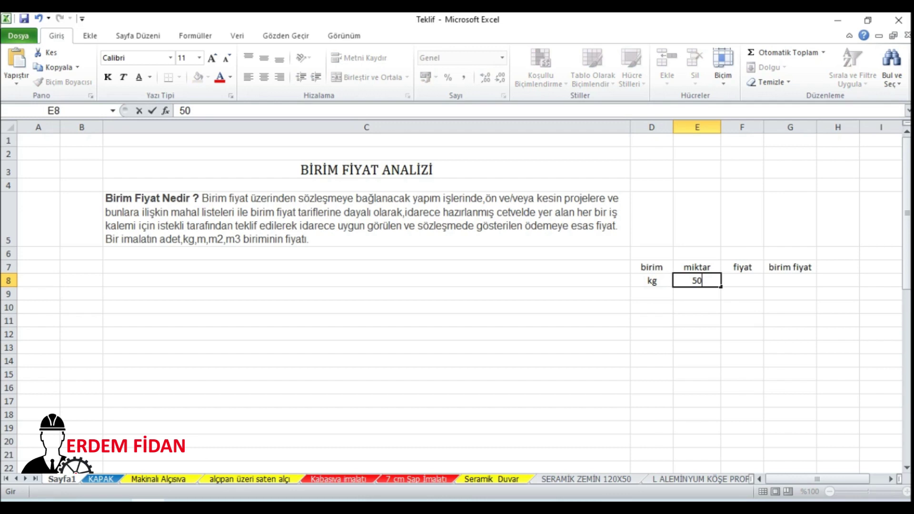
key(Tab)
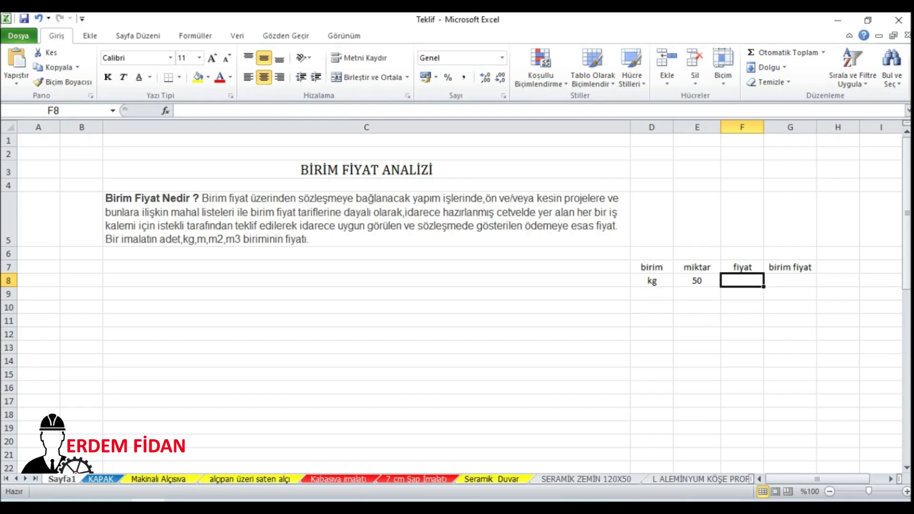
text(16)
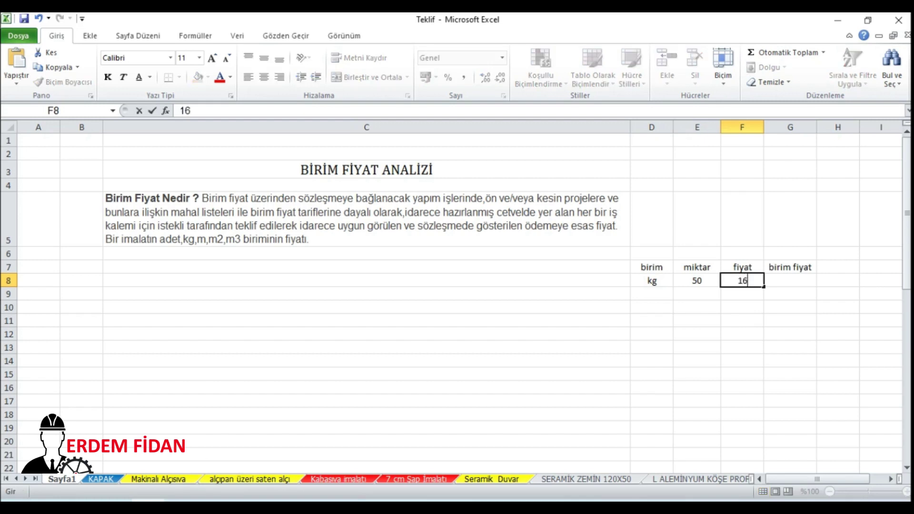
click(791, 334)
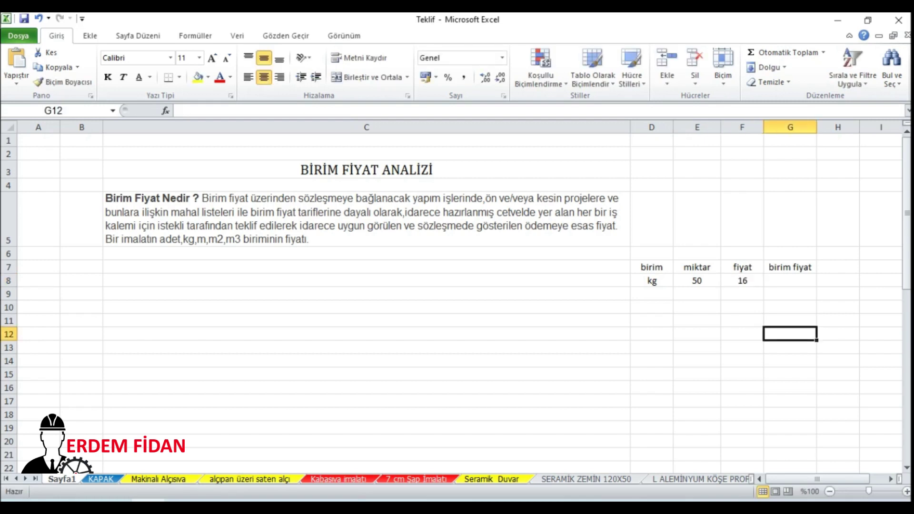
Step: Format columns F and G with the Para Birimi (currency) number format
drag(742, 127, 791, 127)
click(502, 58)
click(503, 58)
click(503, 58)
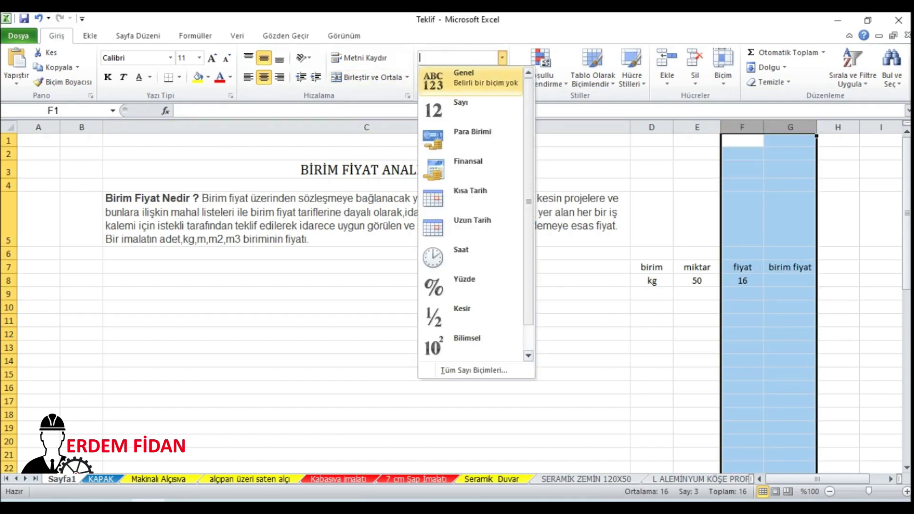
click(481, 127)
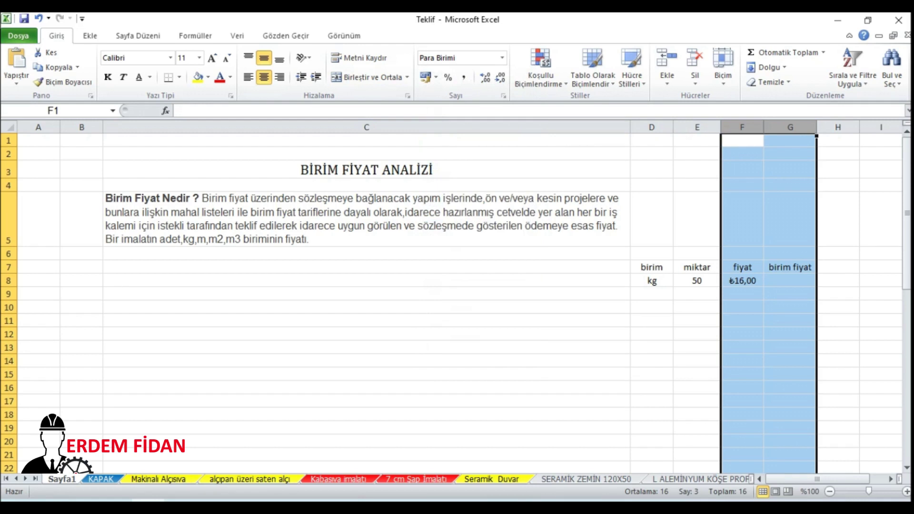
click(791, 308)
click(790, 281)
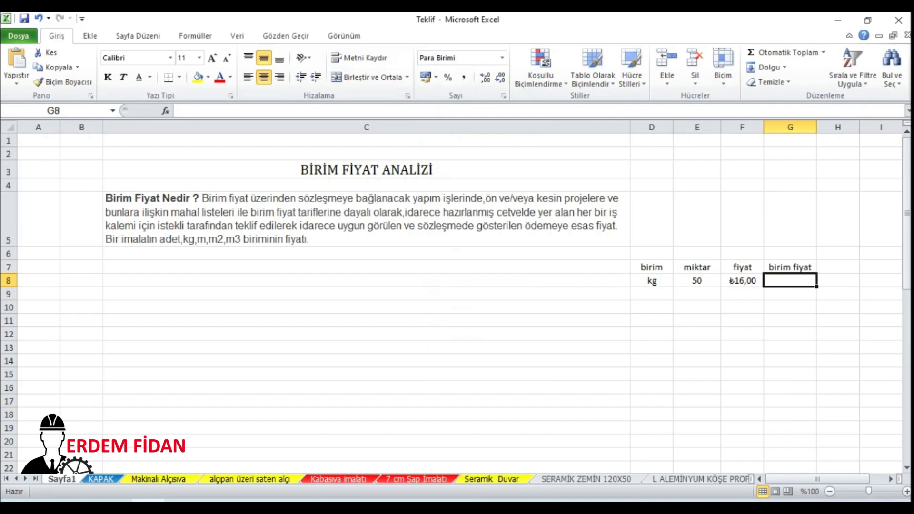
Step: Write a scratch proportion in E13:F14, with 50 beside 16 and 1 beside x below
click(697, 347)
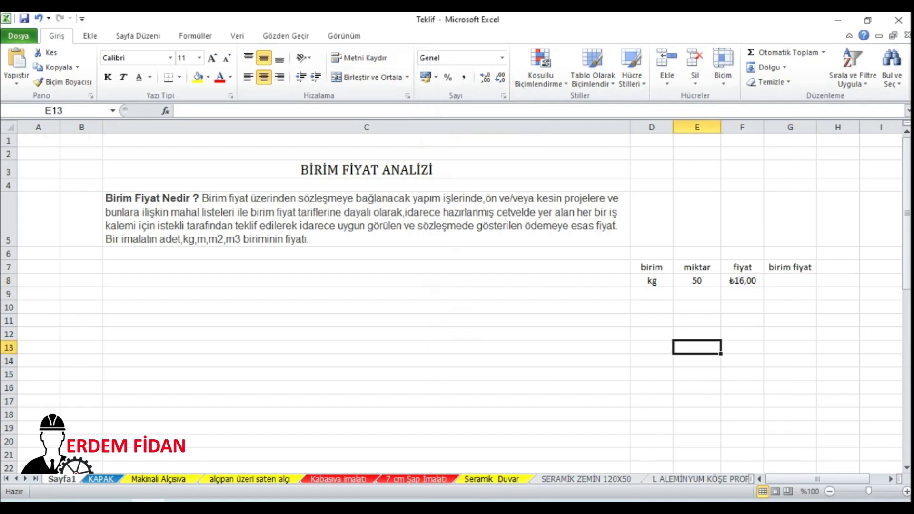
text(50)
key(Right)
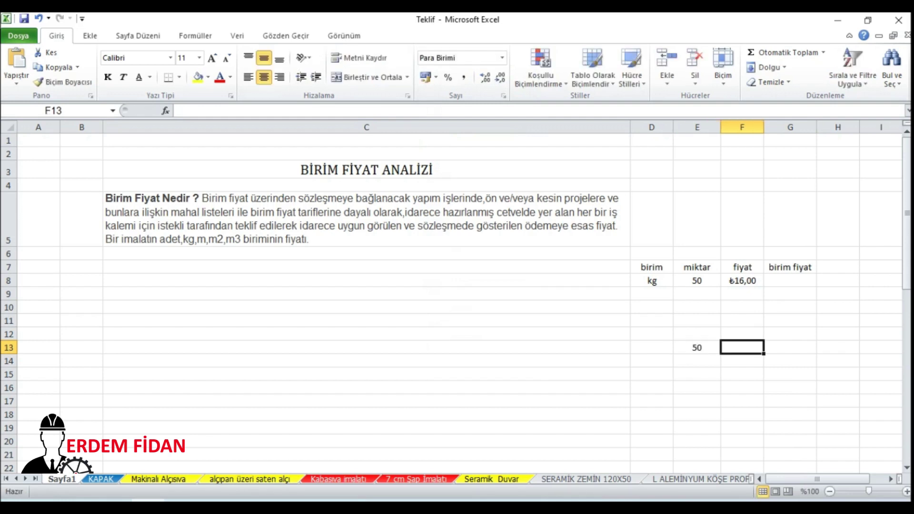
text(16)
key(Return)
key(Left)
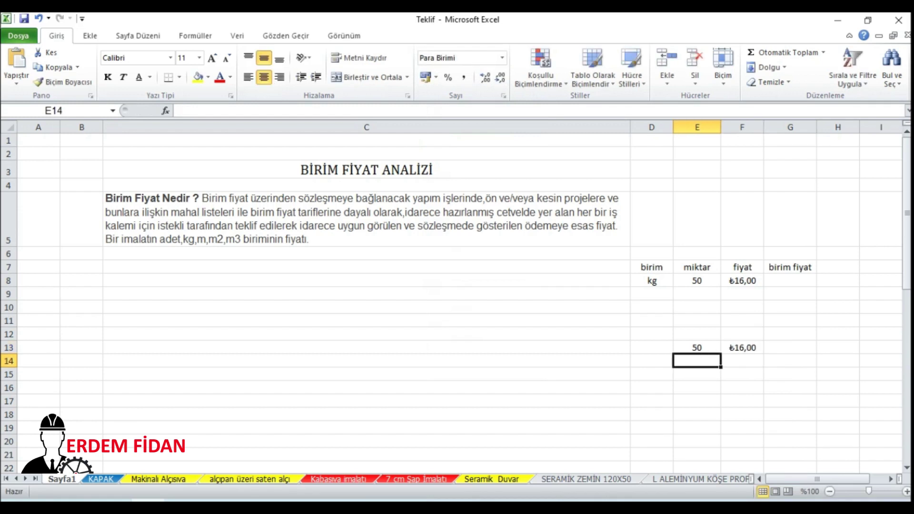
text(1)
key(Right)
text(x)
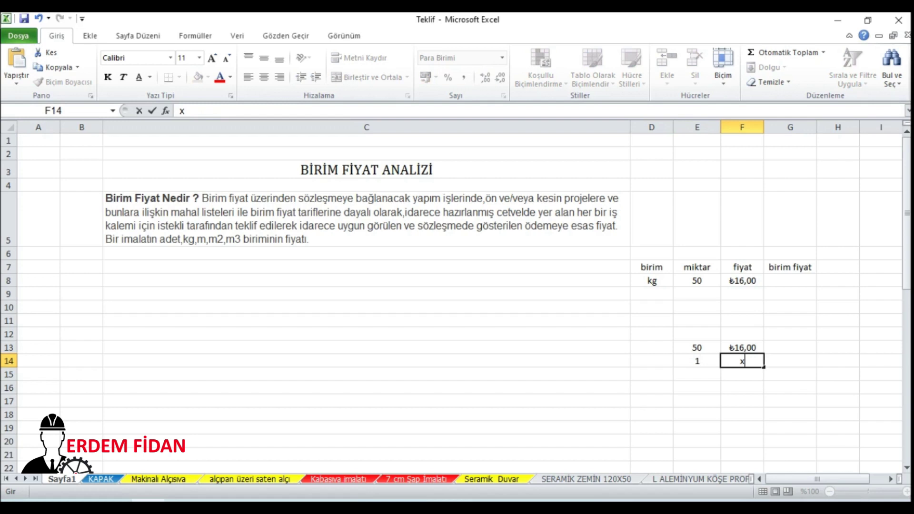
Step: Calculate the kg unit price in G8 with the formula =16/50
click(790, 281)
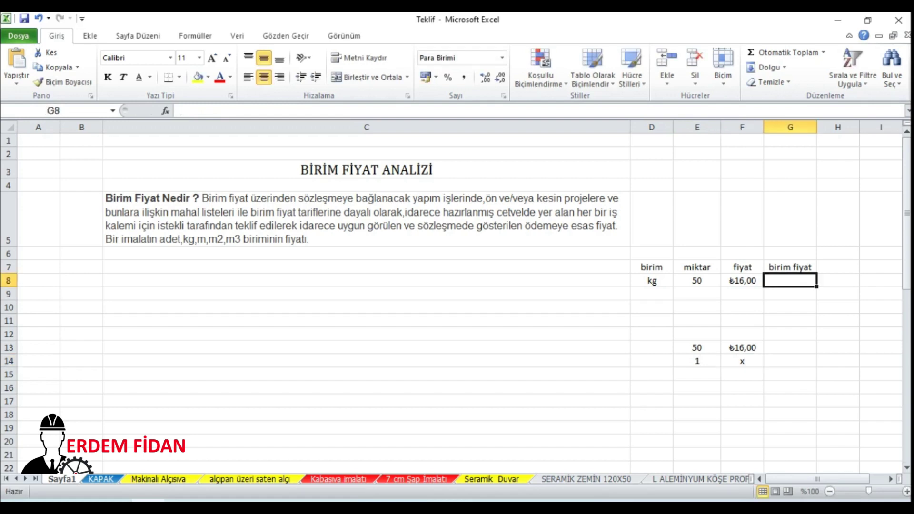
double_click(790, 281)
text(=)
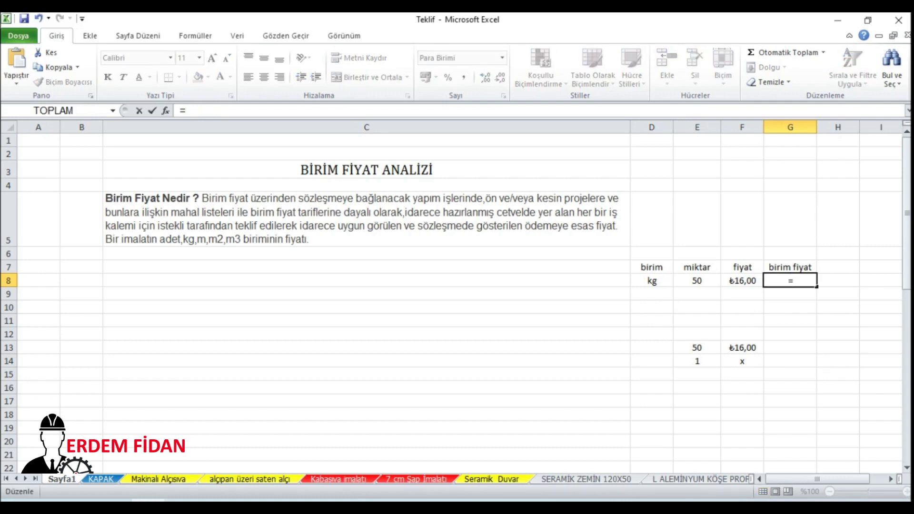
text(16/50)
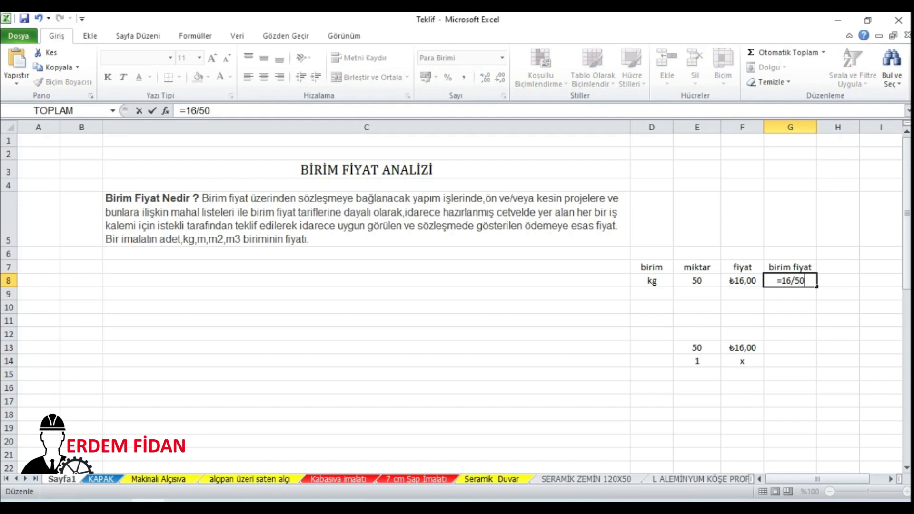
key(Return)
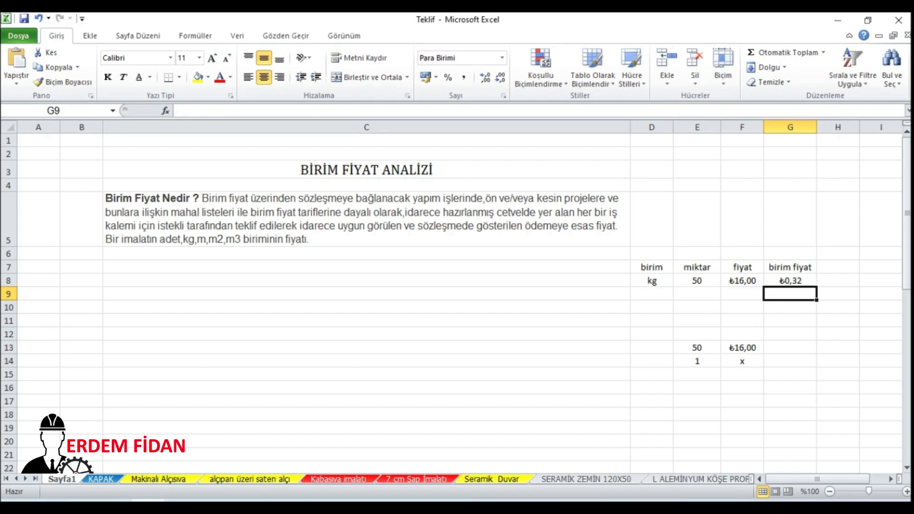
Step: Clear the scratch proportion from the cells E13:G15
click(790, 281)
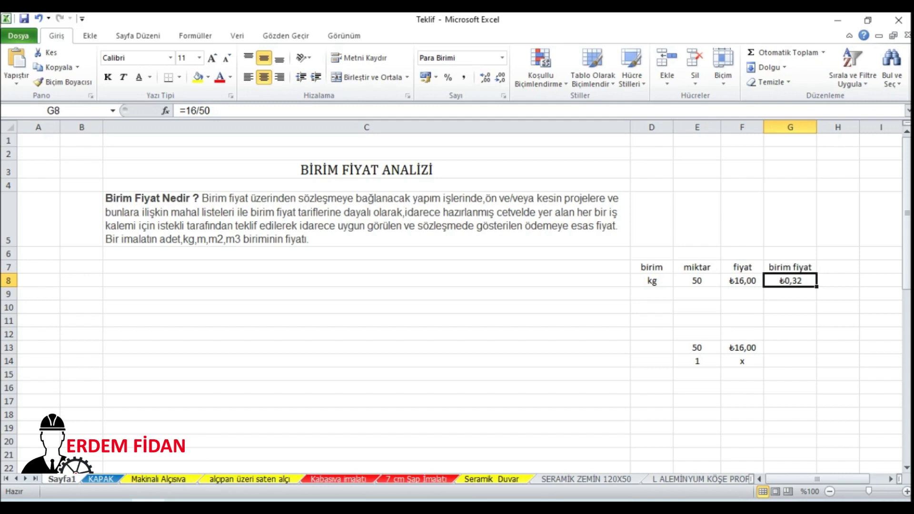
drag(791, 374, 697, 348)
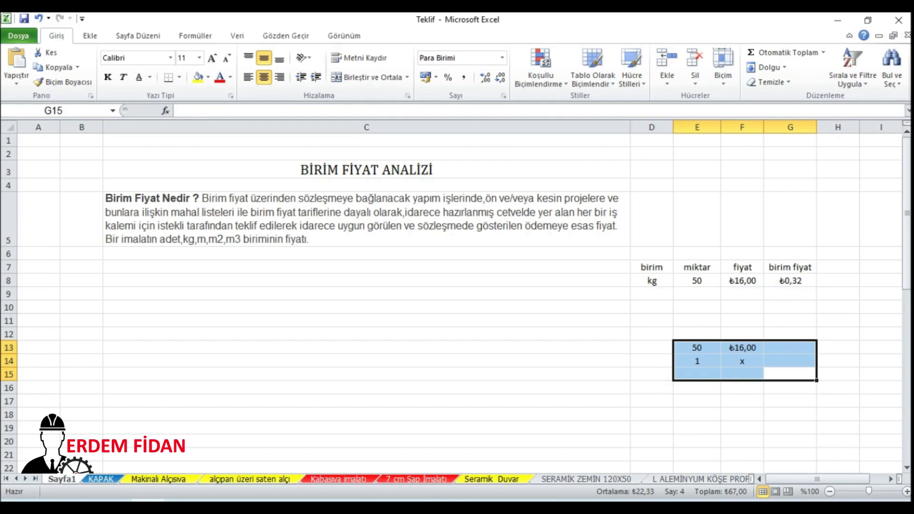
key(Delete)
Step: Enter m2 as the second unit in D9
click(652, 294)
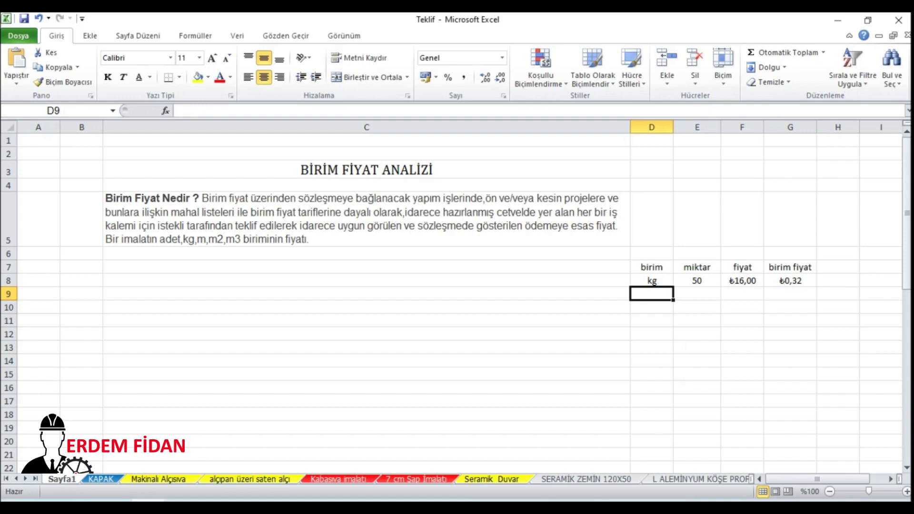
text(m2)
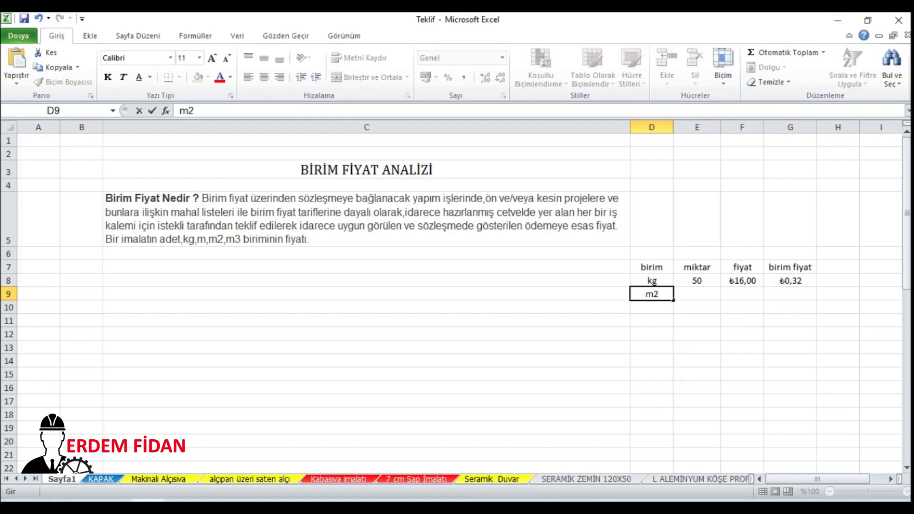
key(Return)
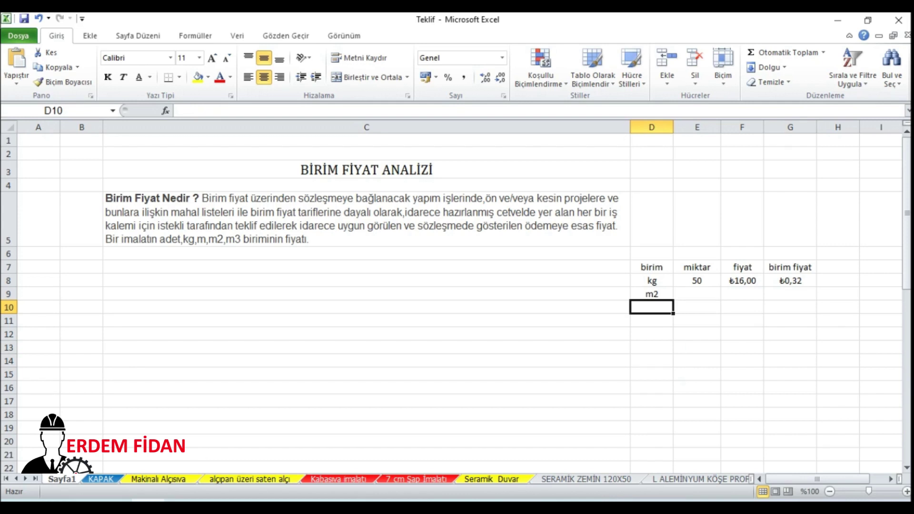
Step: Enter the example dimensions 1,2 in D12 and 2,5 m in E12
click(652, 335)
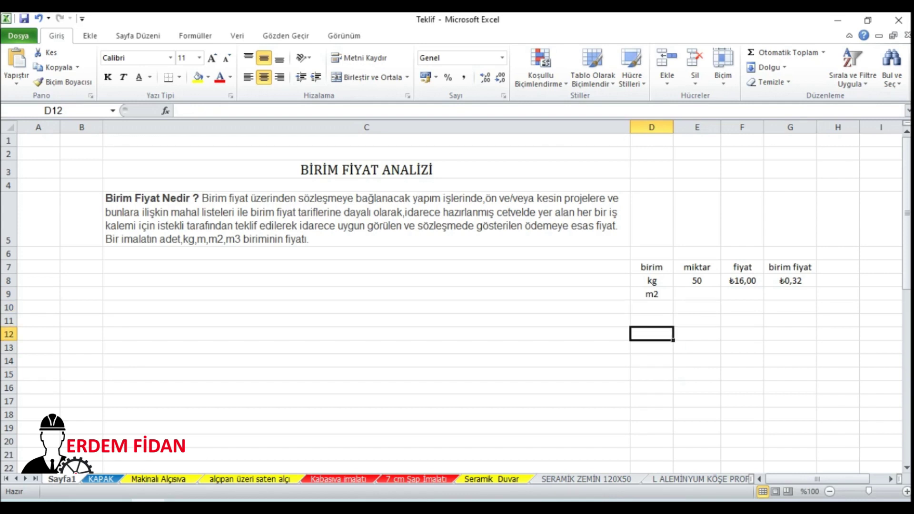
text(120)
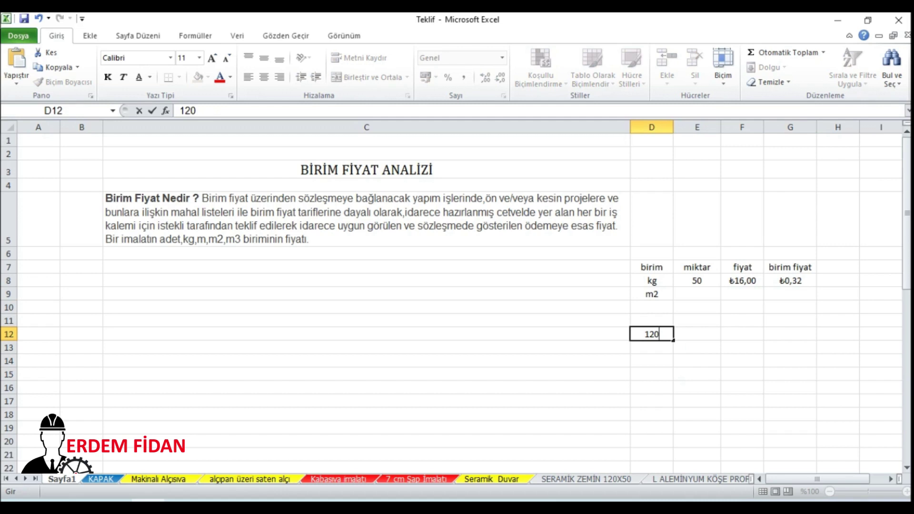
key(BackSpace)
key(BackSpace)
text(,2)
key(Tab)
text(2)
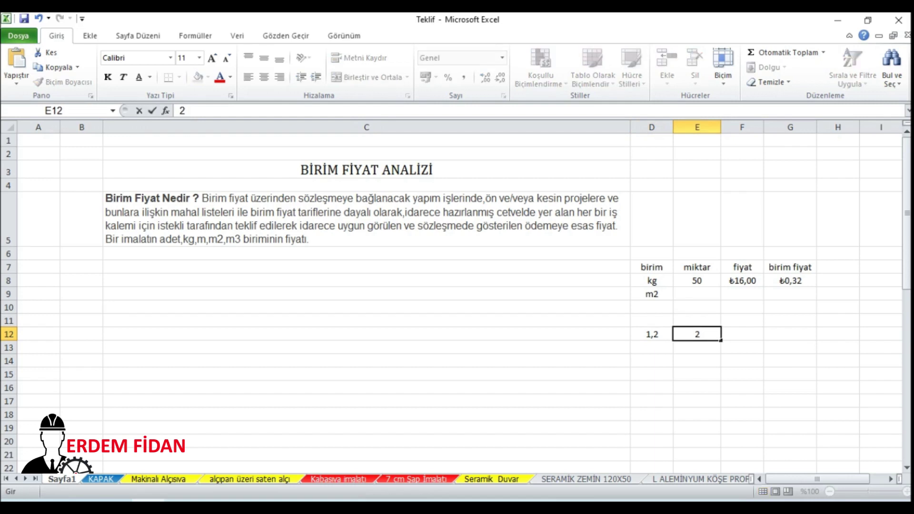
text(,5 m)
click(367, 335)
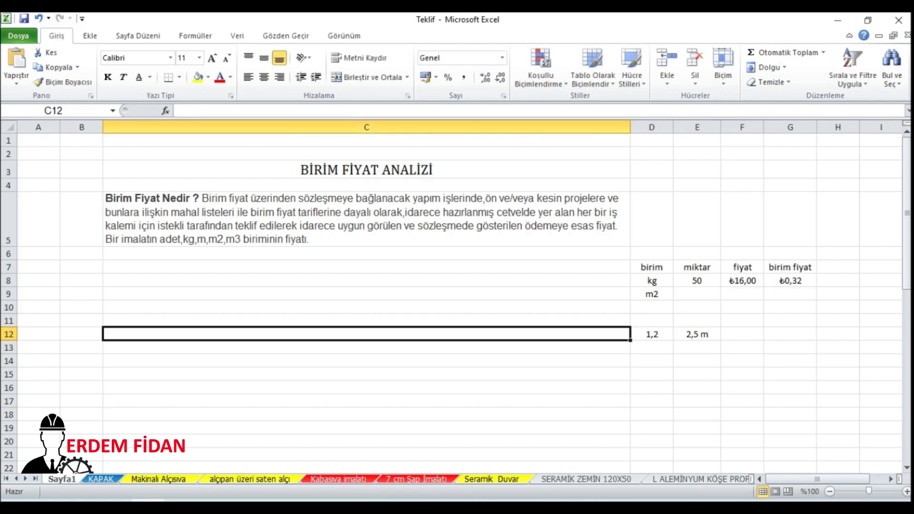
Step: Rewrite the dimensions as plain numbers, with 1,2 in D12 and 2,5 in E12
click(652, 335)
key(BackSpace)
text(1,2m)
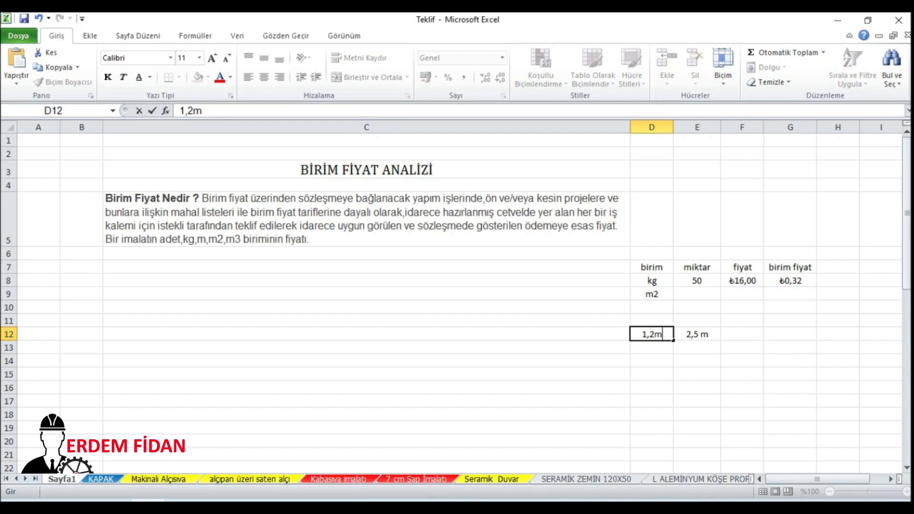
key(BackSpace)
key(Tab)
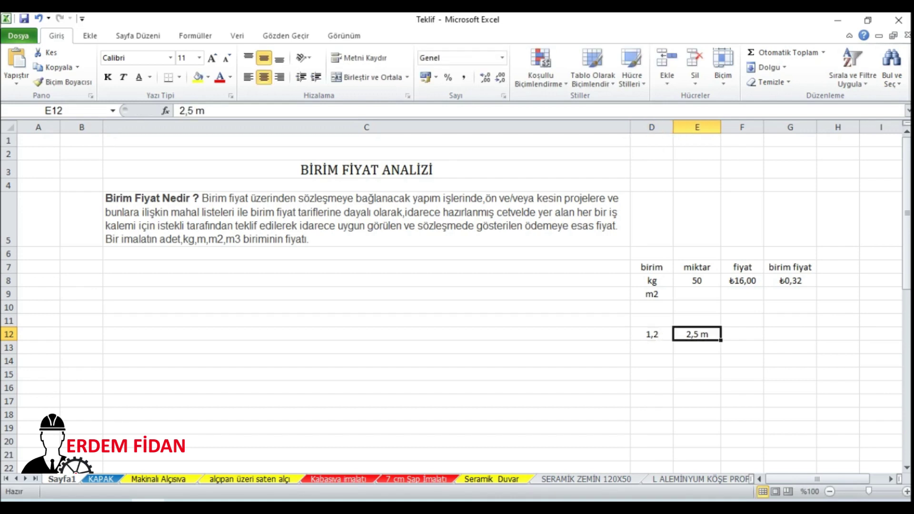
text(2,5)
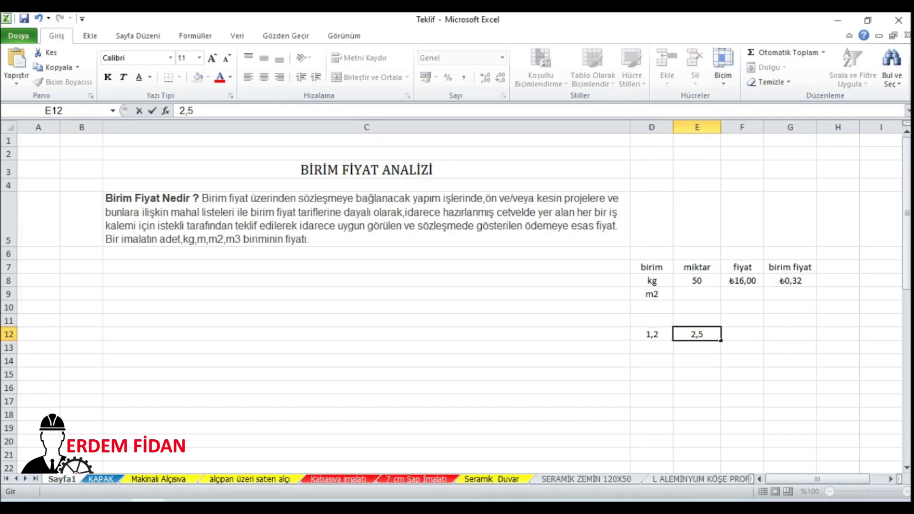
click(697, 388)
Step: Label the dimensions underneath with en in D13 and boy in E13
click(652, 334)
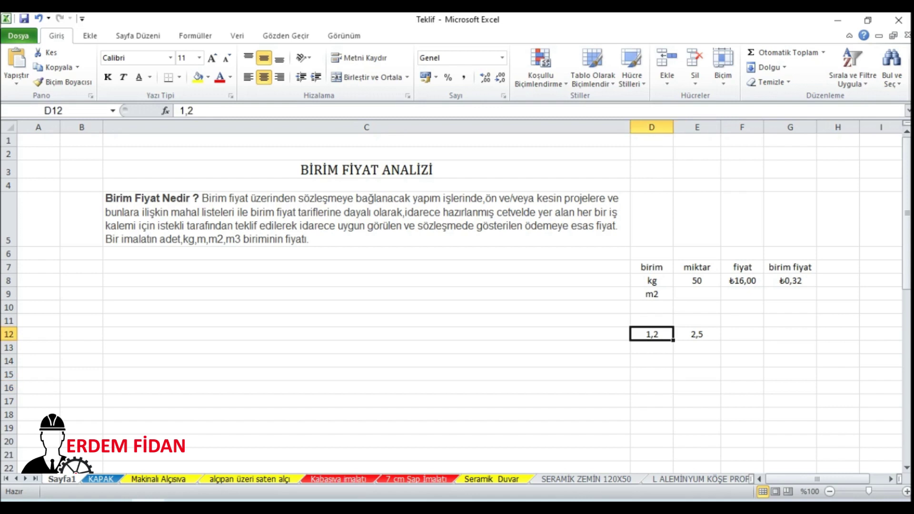
key(Down)
text(en)
key(Right)
text(boy)
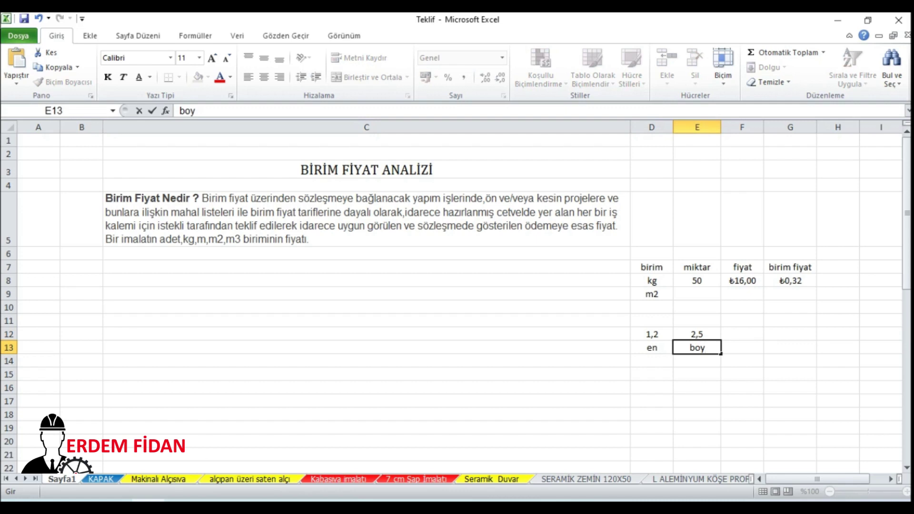
key(ctrl+Return)
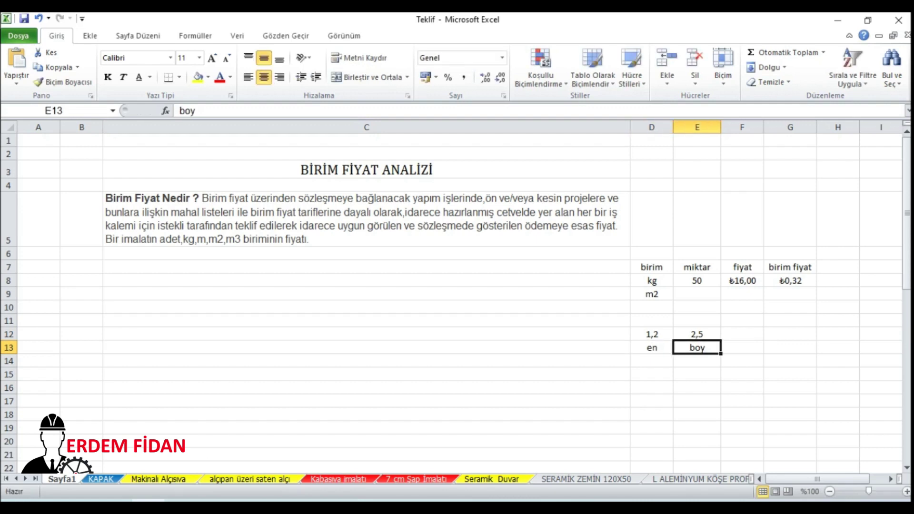
Step: Append the unit m to both dimensions in D12 and E12
double_click(659, 335)
text(m)
double_click(705, 334)
text(m)
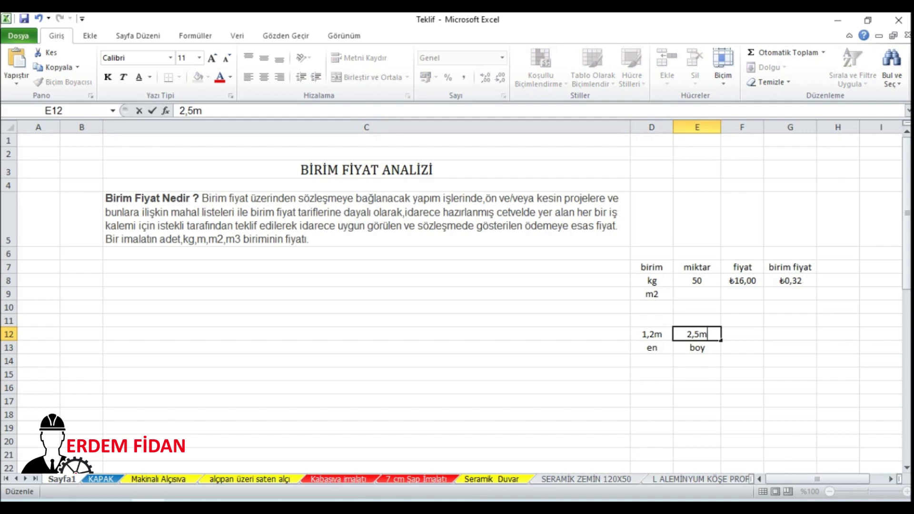
Step: Fill in the m2 row with quantity 3 in E9 and price 20 in F9
click(697, 294)
text(3)
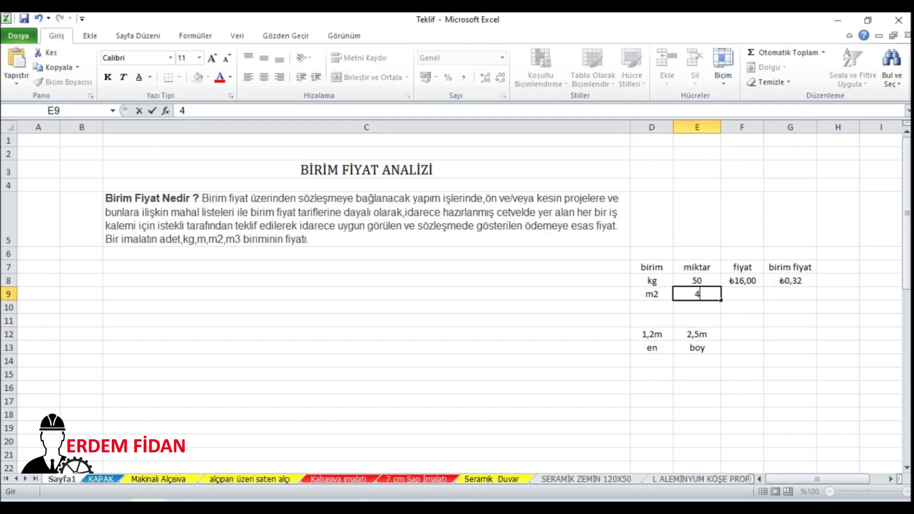
click(697, 361)
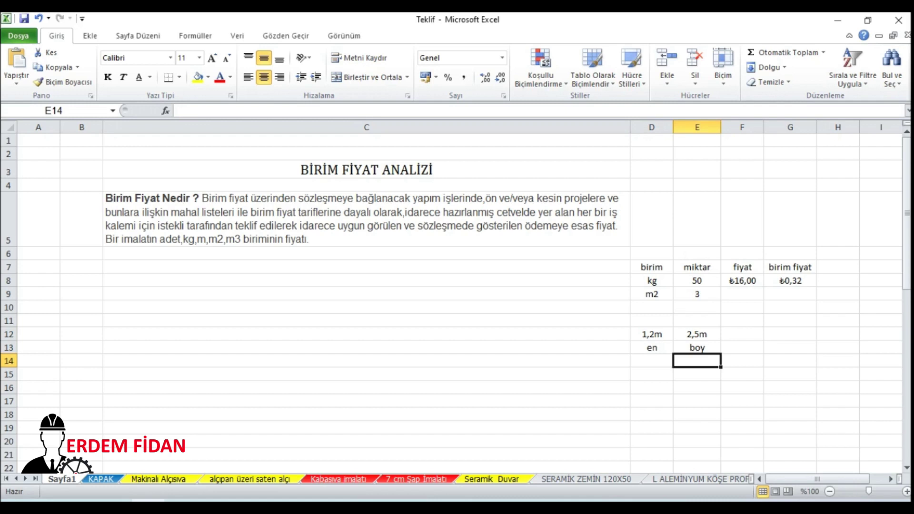
click(697, 374)
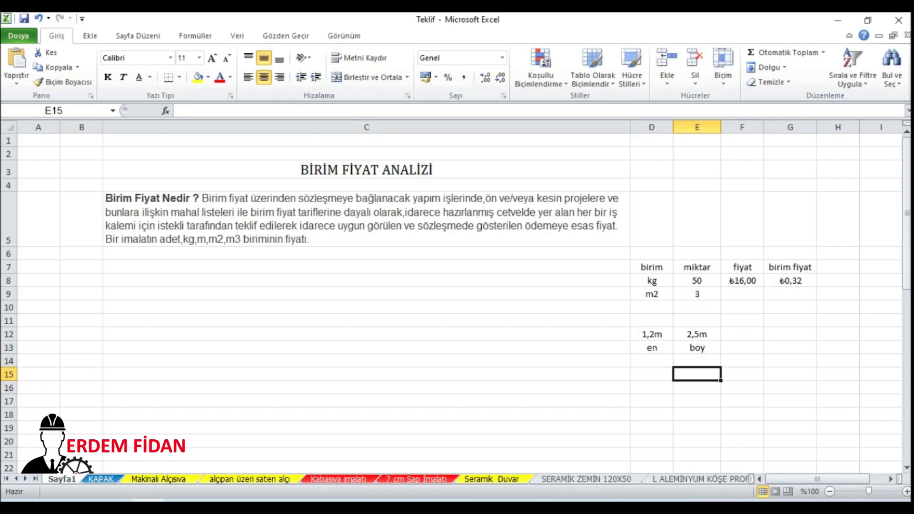
click(742, 307)
click(743, 294)
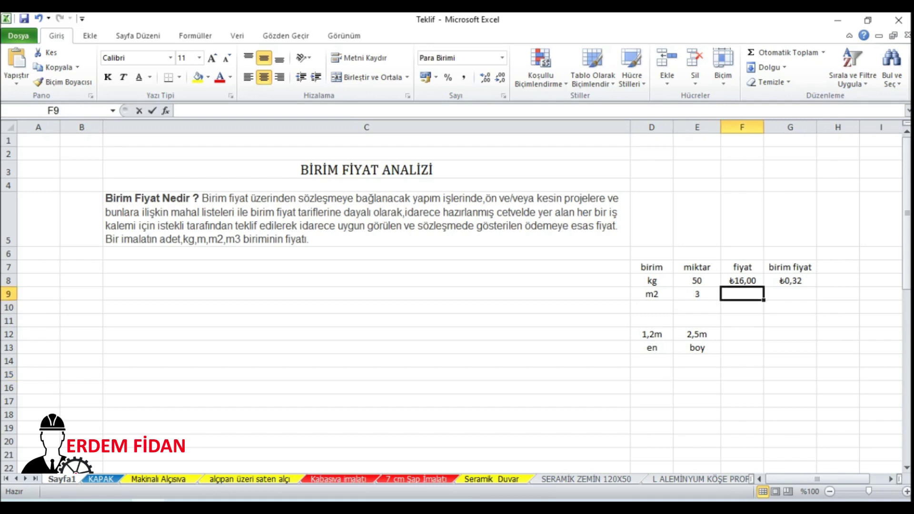
text(20)
key(Return)
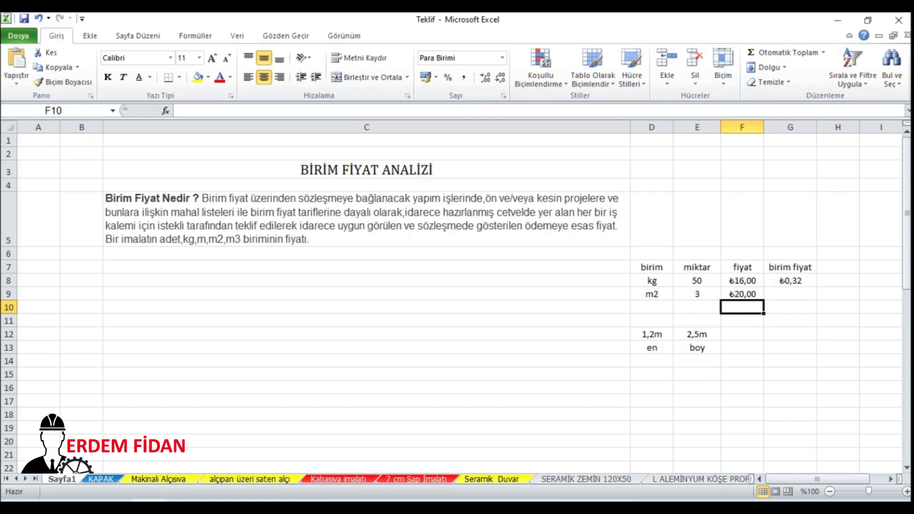
Step: Write a scratch proportion in E15:F16, with 3 beside 20 and 1 beside x below
click(791, 295)
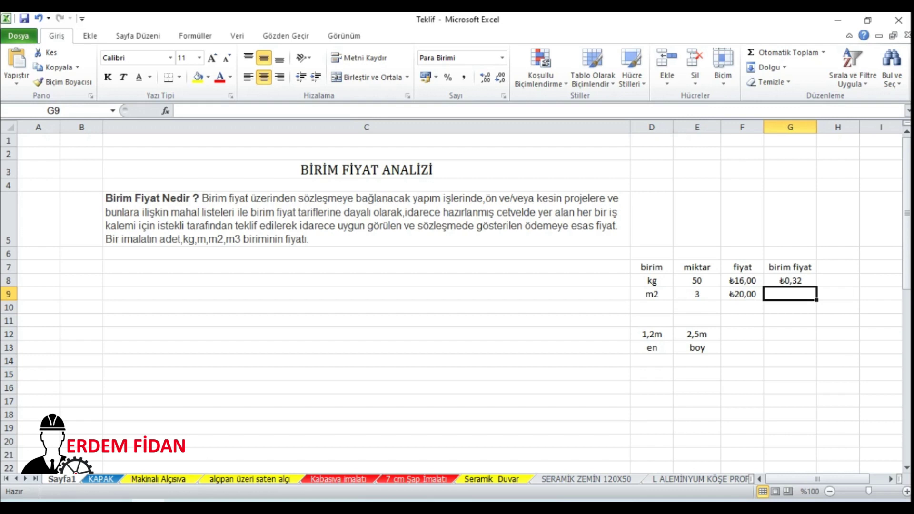
click(743, 334)
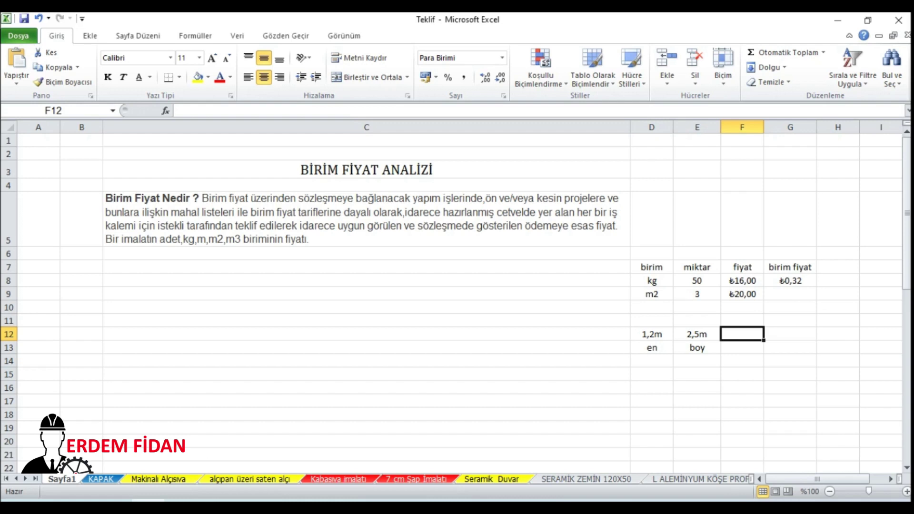
click(697, 375)
text(3)
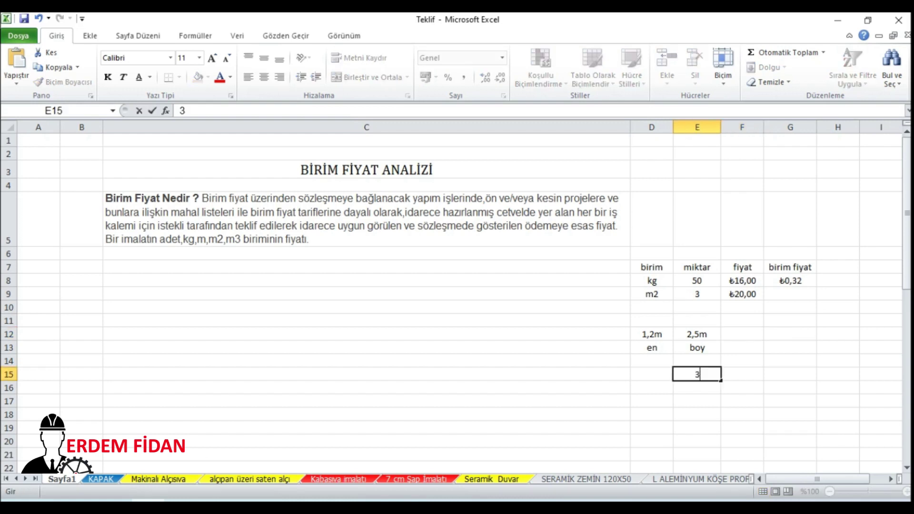
key(Right)
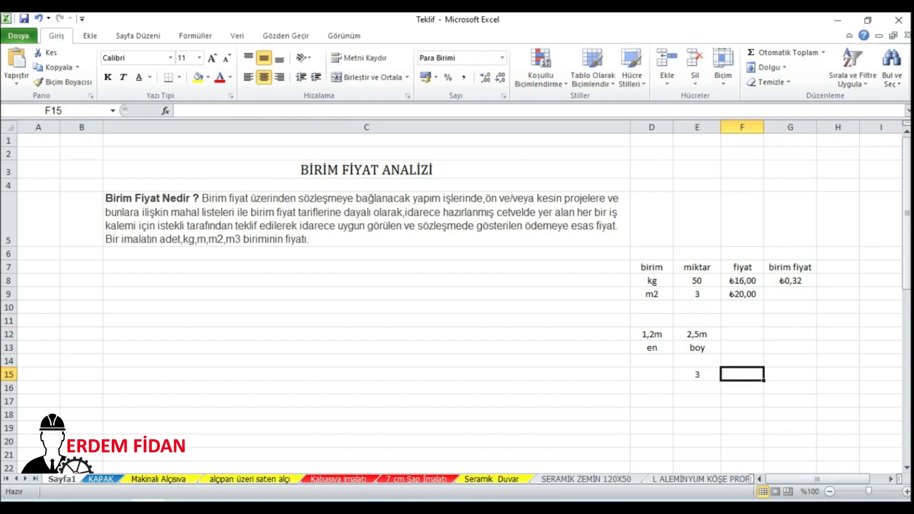
text(20)
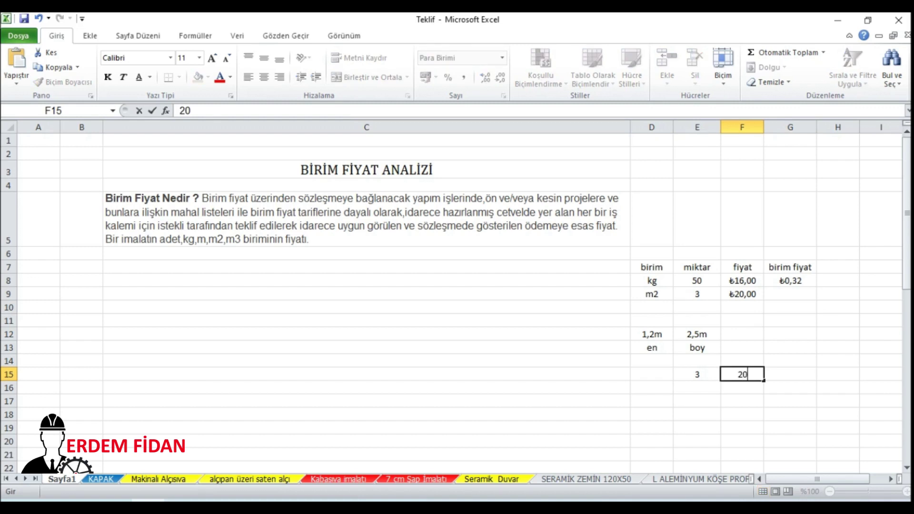
key(Return)
key(Left)
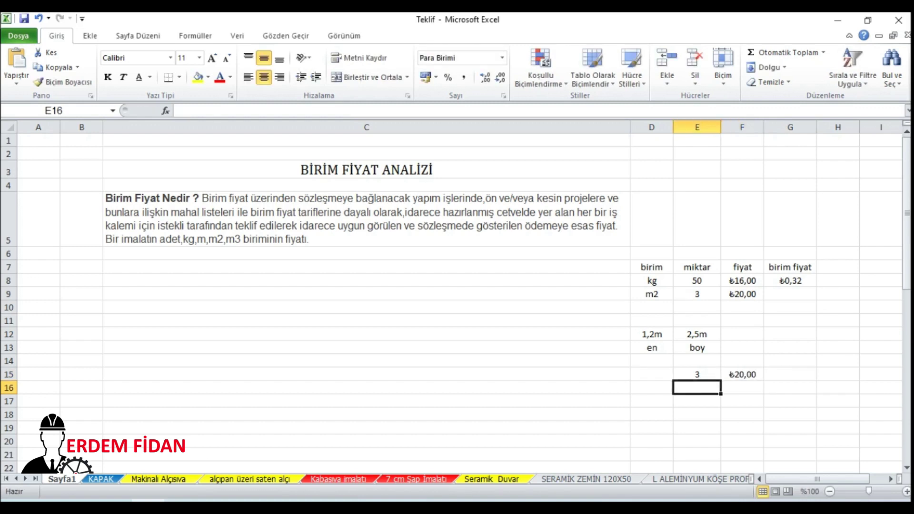
text(1)
key(Right)
text(x)
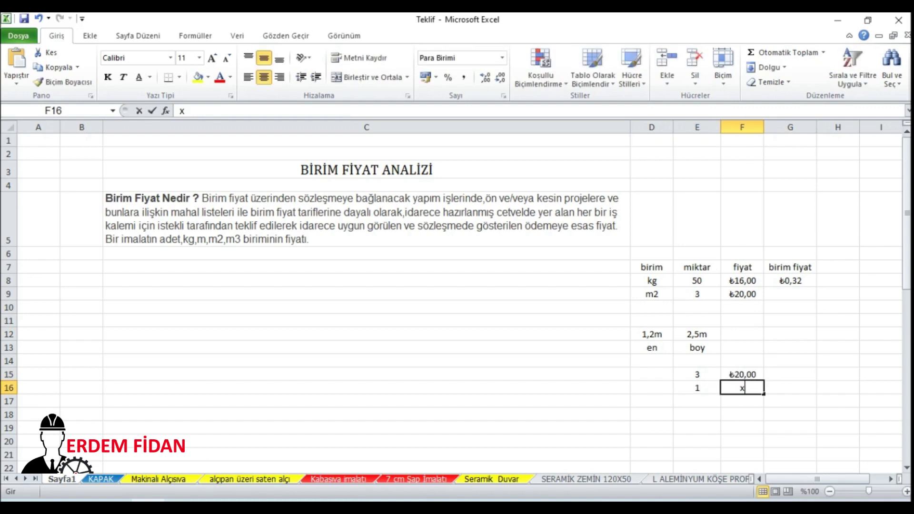
click(698, 428)
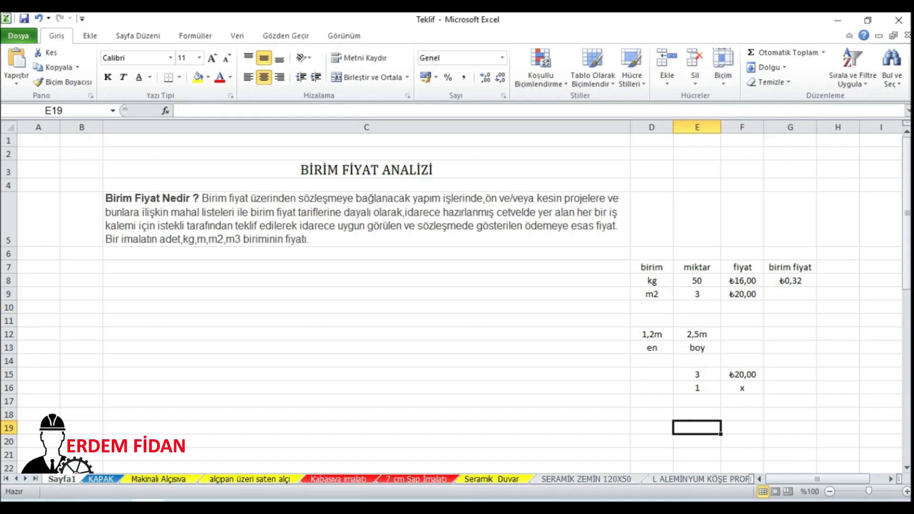
Step: Calculate the m2 unit price in G9 with the formula =20/3
click(790, 295)
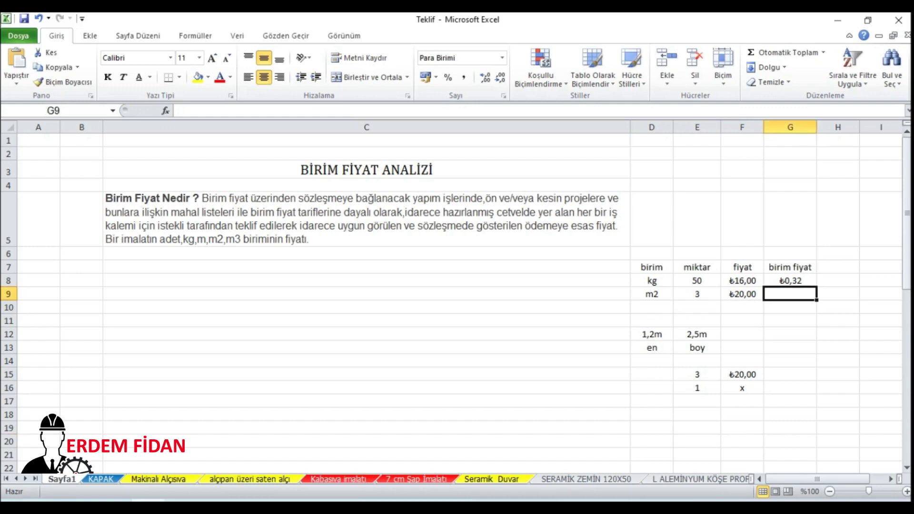
text(=)
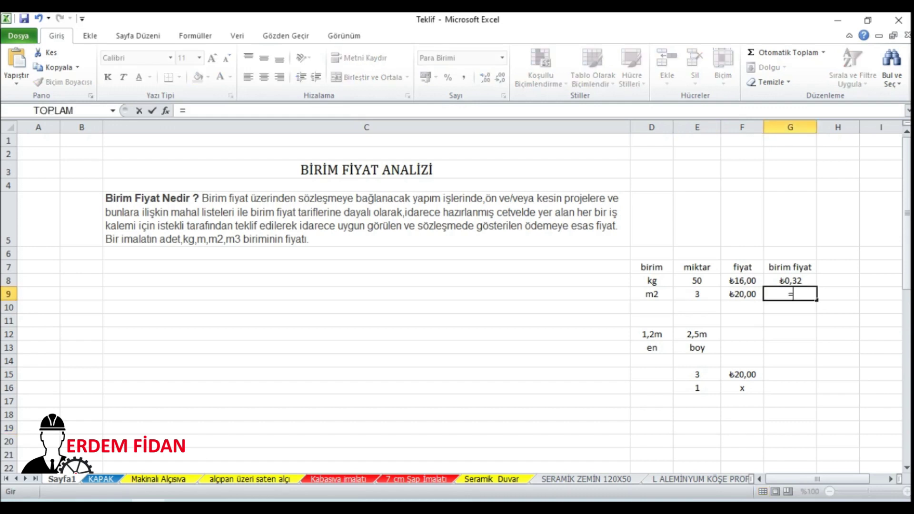
text(20/3)
key(Return)
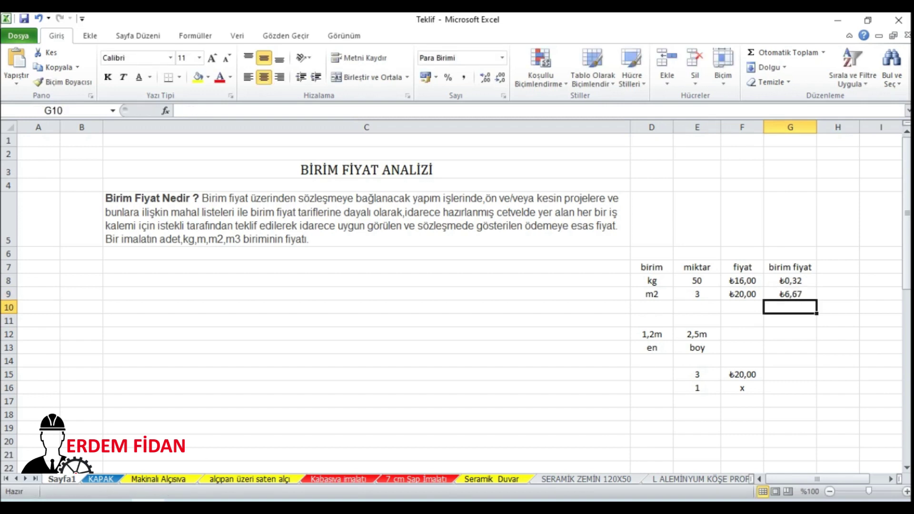
click(790, 295)
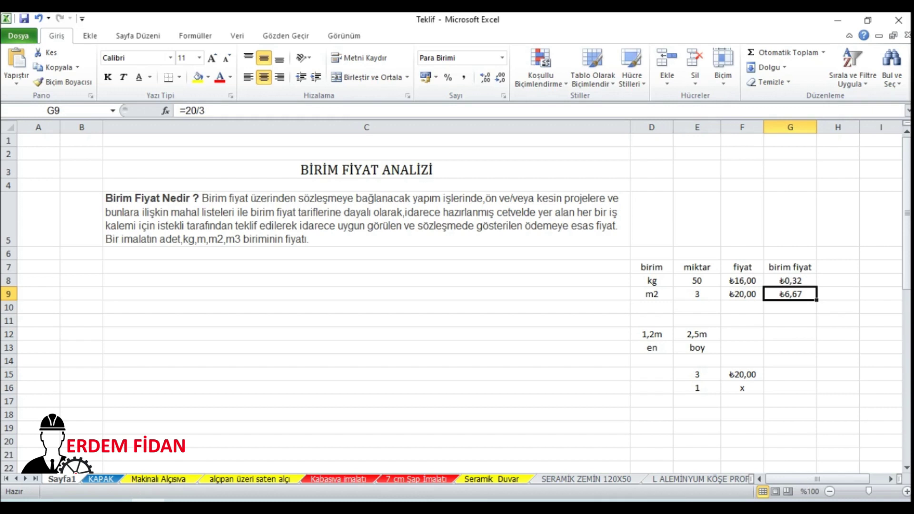
drag(908, 213, 907, 324)
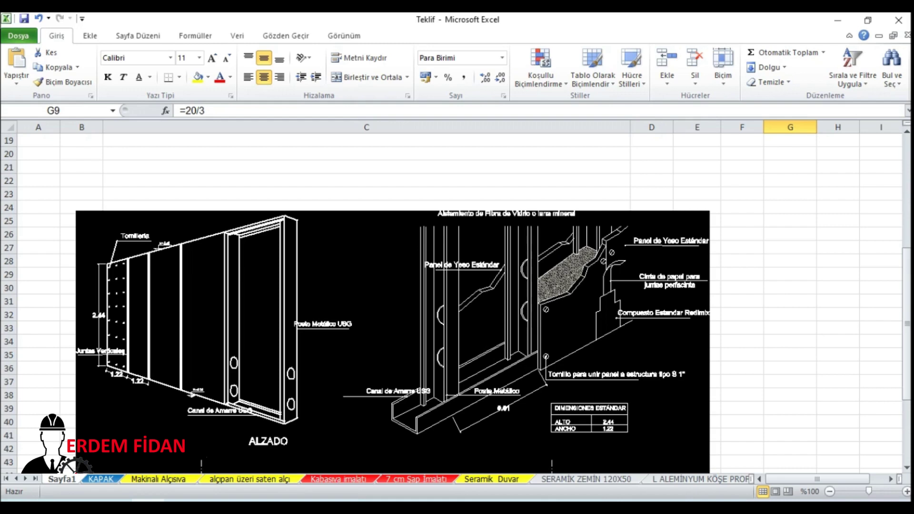
scroll(452, 304, up, 6)
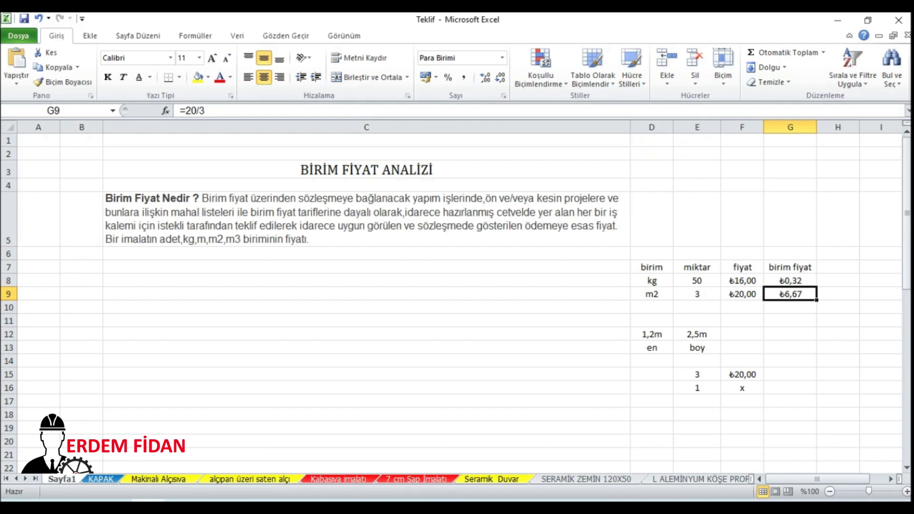
drag(743, 415, 652, 335)
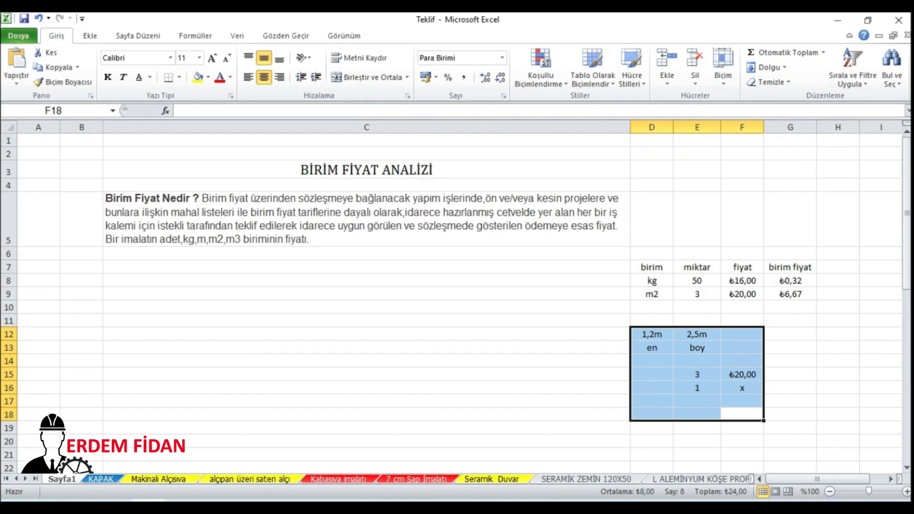
click(790, 347)
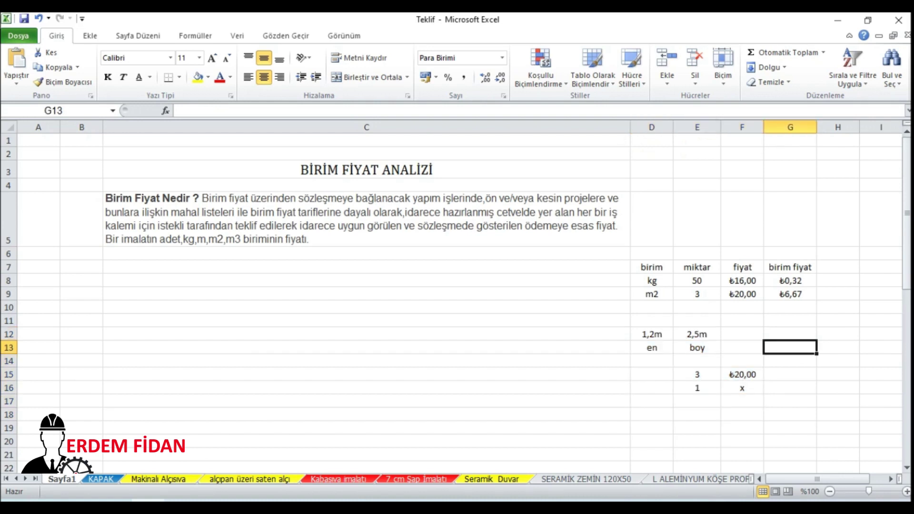
click(790, 294)
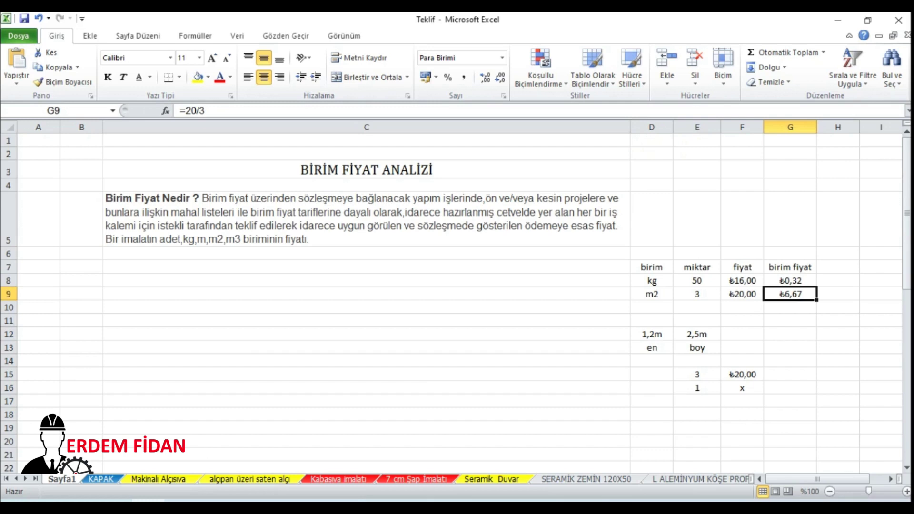
click(652, 293)
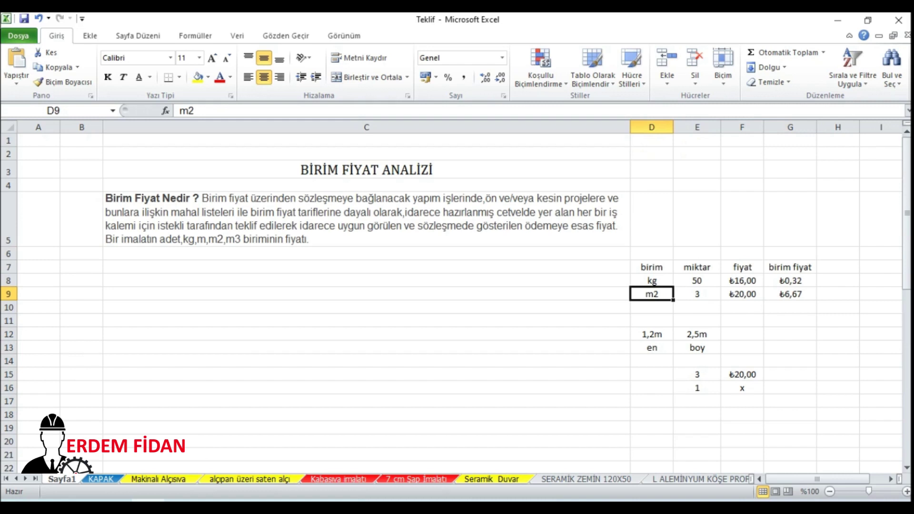
click(791, 295)
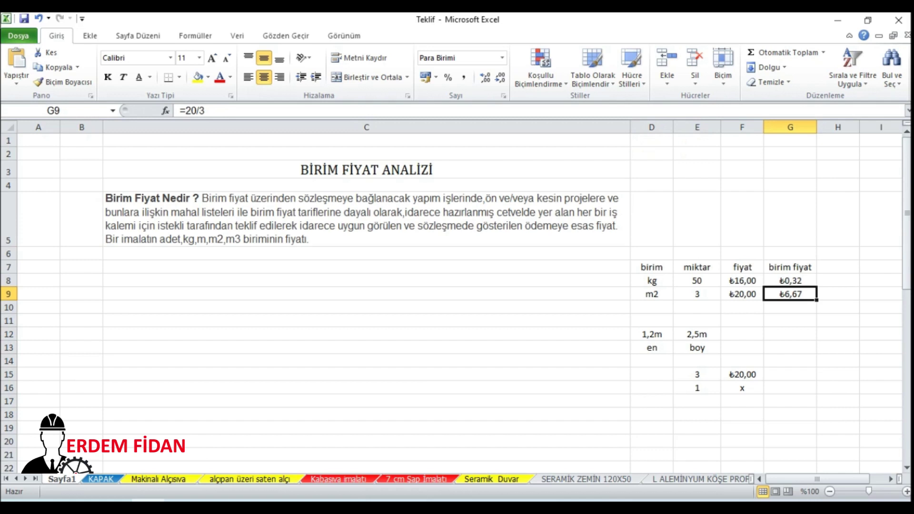
Step: Open the Makinalı Alçısıva sheet and look through its header columns as far as TEKLİF FİYATI
click(652, 402)
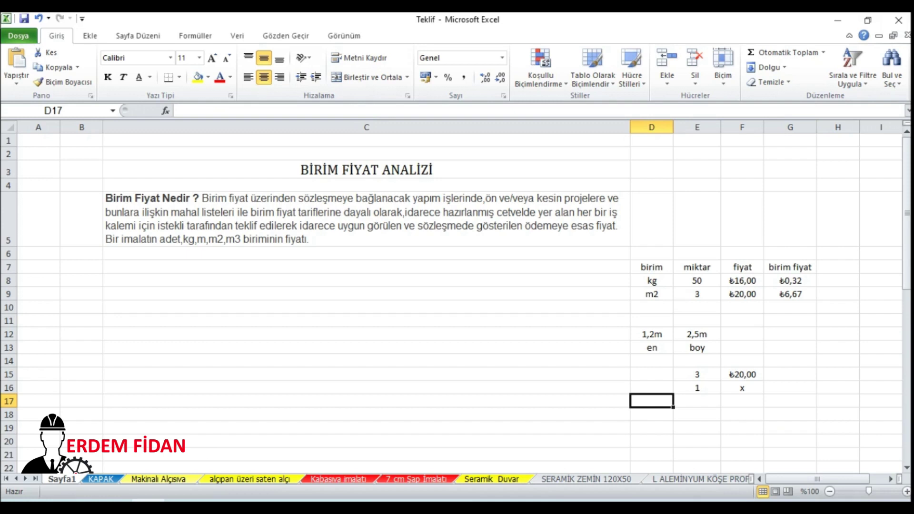
click(158, 480)
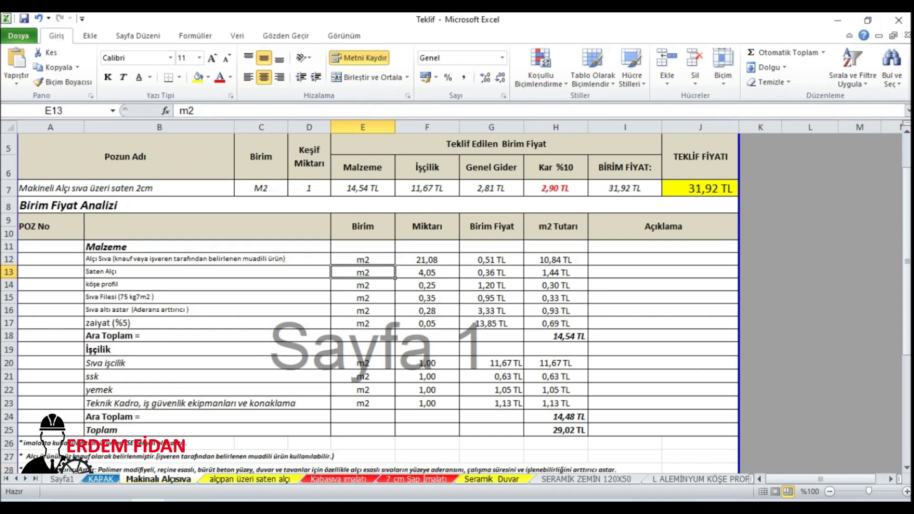
click(232, 178)
key(Right)
key(Right)
key(Right)
key(Down)
key(Right)
key(Right)
key(Right)
key(Right)
key(Right)
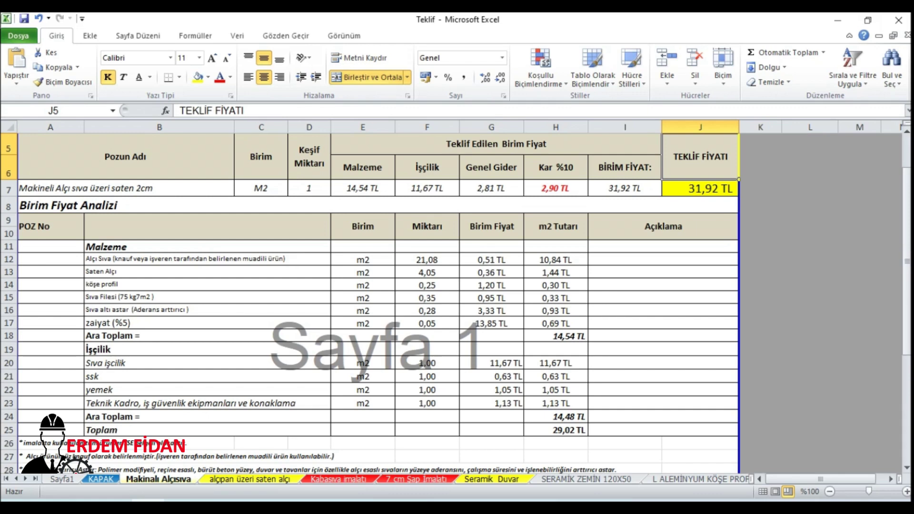
Step: Examine the contract subject row at the start of the Makinalı Alçısıva sheet, both its label and its entry
scroll(369, 304, up, 2)
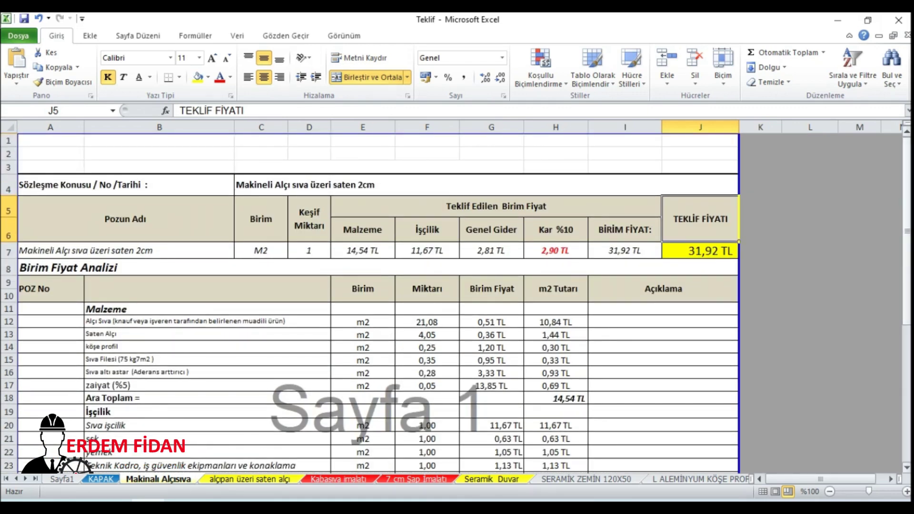
mouse_move(907, 231)
mouse_down()
mouse_move(907, 368)
mouse_move(907, 231)
mouse_up()
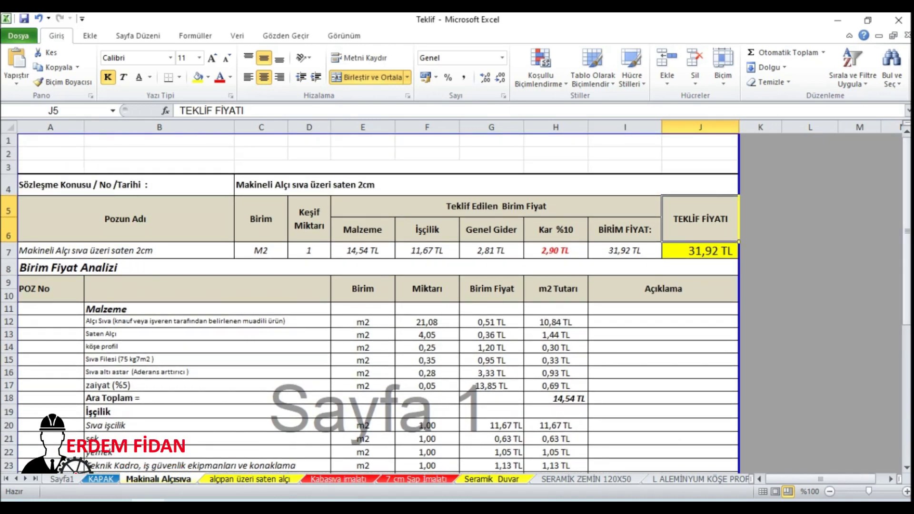
drag(908, 165, 907, 165)
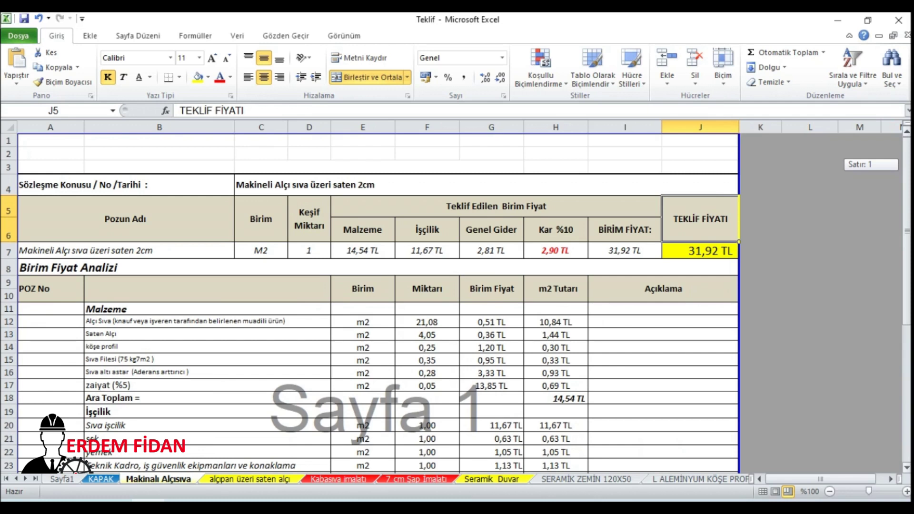
drag(907, 231, 907, 231)
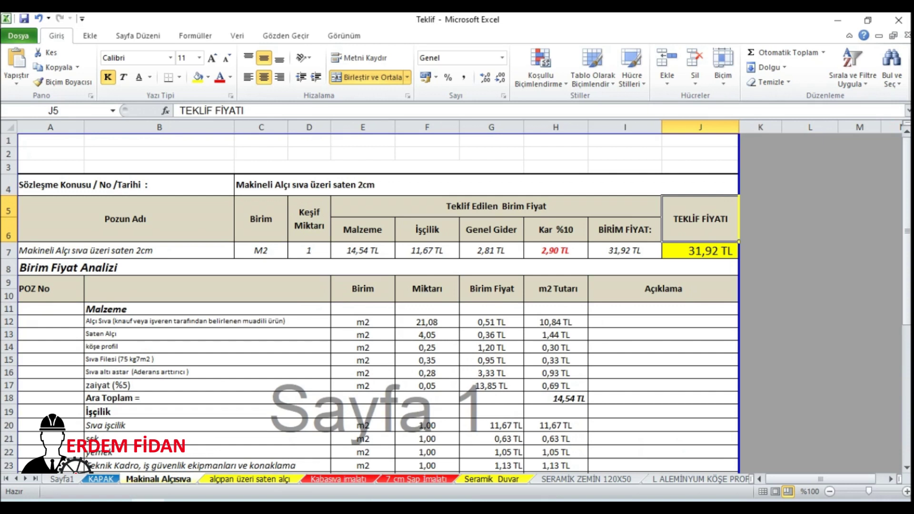
click(126, 185)
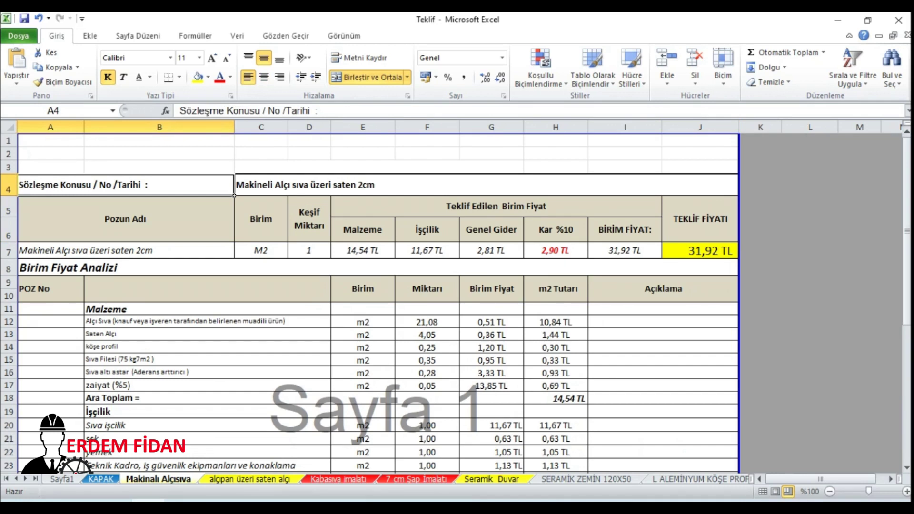
click(343, 184)
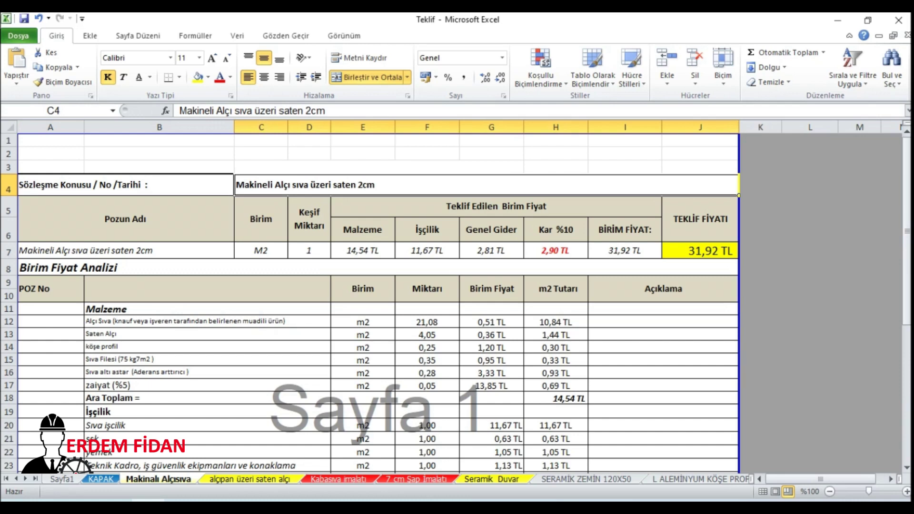
Step: Examine the Pozun Adı and Birim headings together with their entries in row 7
click(126, 219)
click(125, 251)
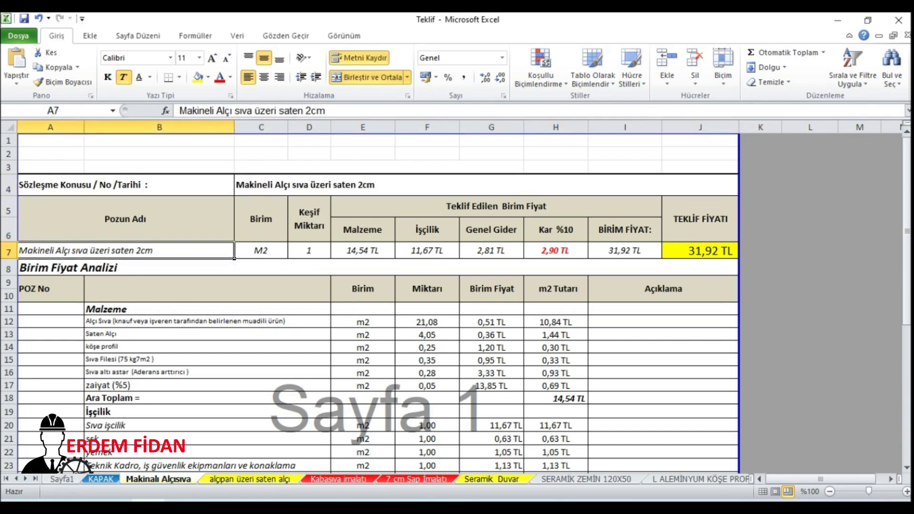
click(305, 185)
click(126, 219)
click(125, 251)
click(261, 219)
click(261, 251)
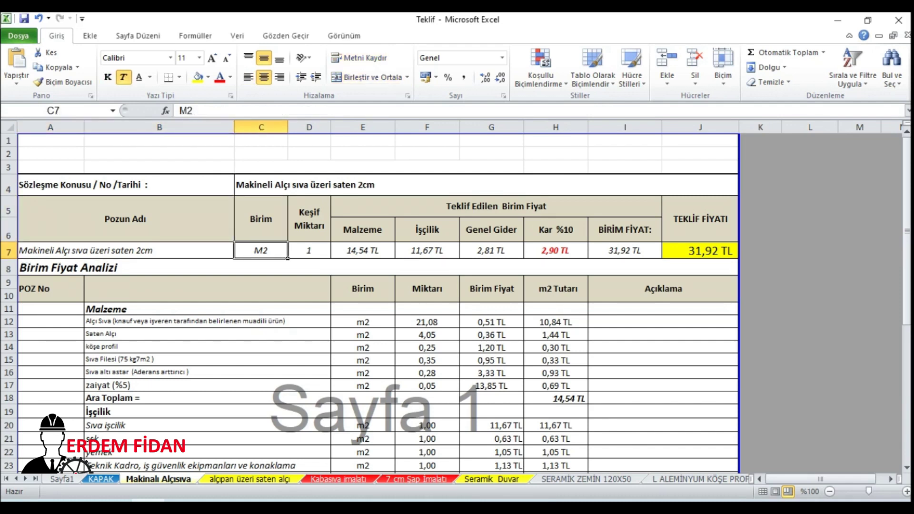
click(125, 251)
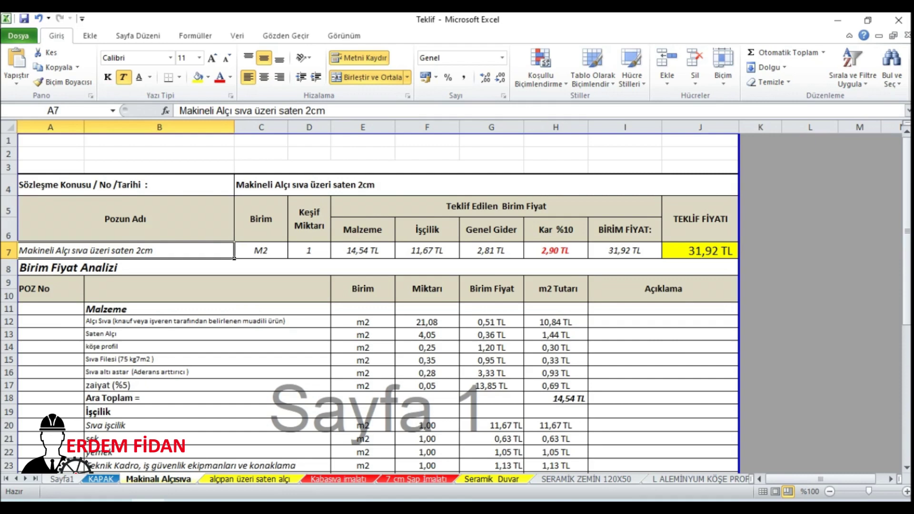
Step: View the technical drawing on Sayfa1, and return to Makinalı Alçısıva to check the Keşif Miktarı value in D7
click(62, 480)
scroll(457, 305, down, 6)
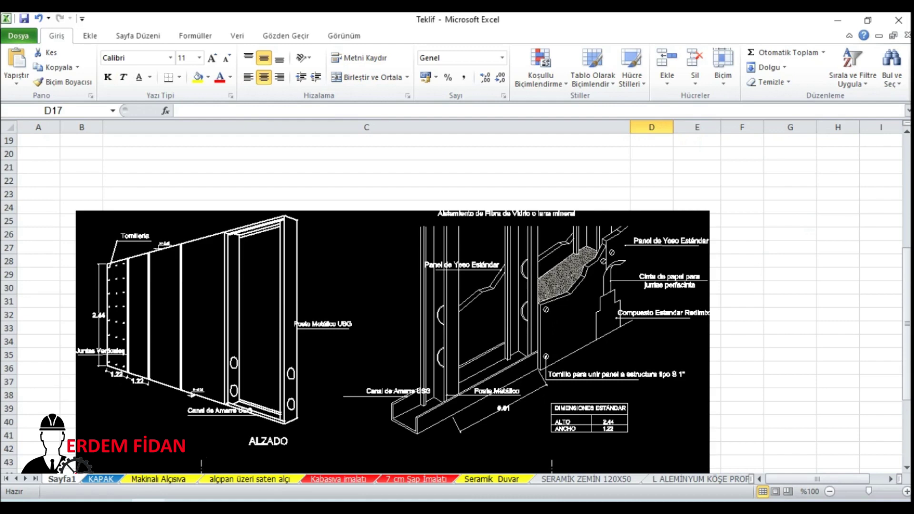
click(159, 480)
click(210, 268)
click(261, 251)
click(309, 219)
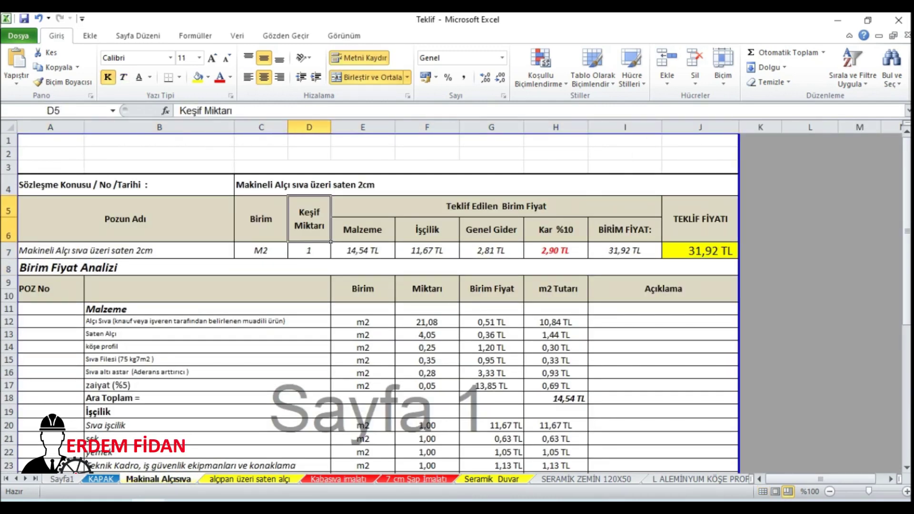
key(Down)
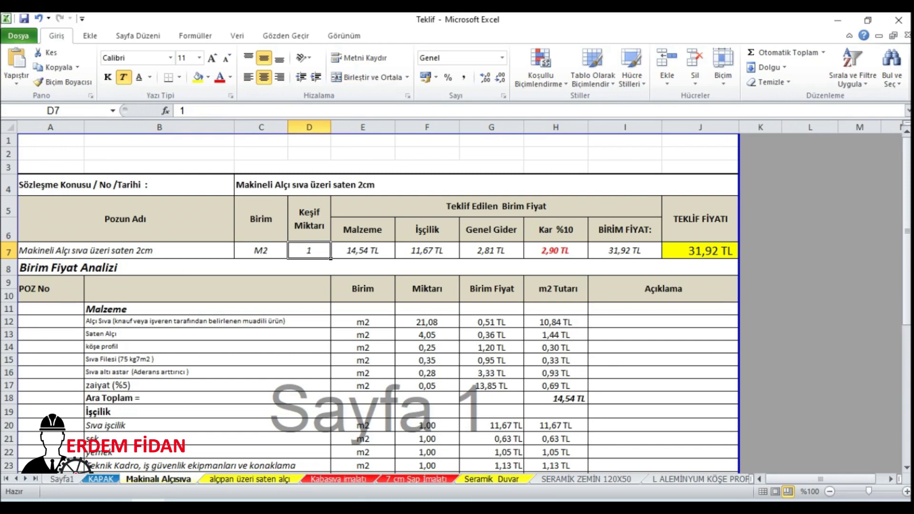
Step: Examine the Malzeme formula in E7 and the material amounts in H12:H17 behind it, leaving the formula as it is
key(Right)
key(Right)
key(Right)
key(Left)
key(Left)
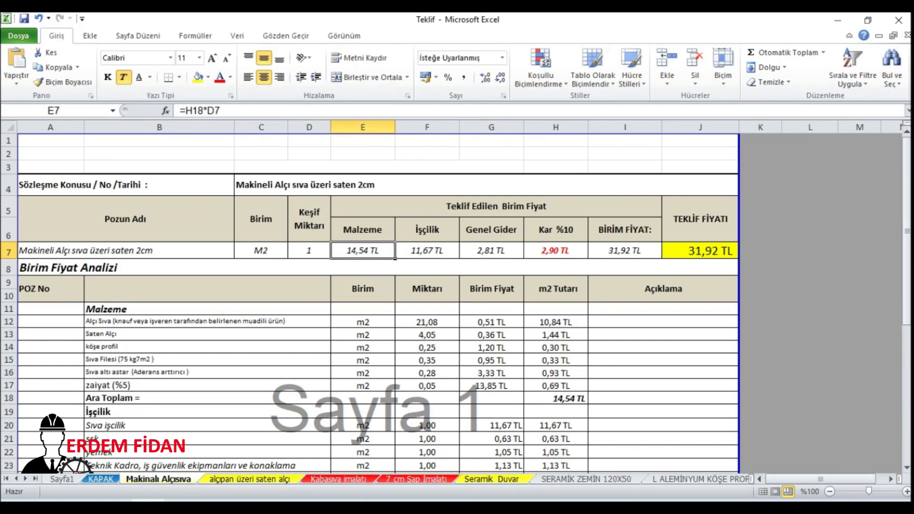
click(556, 251)
click(363, 250)
scroll(369, 305, down, 1)
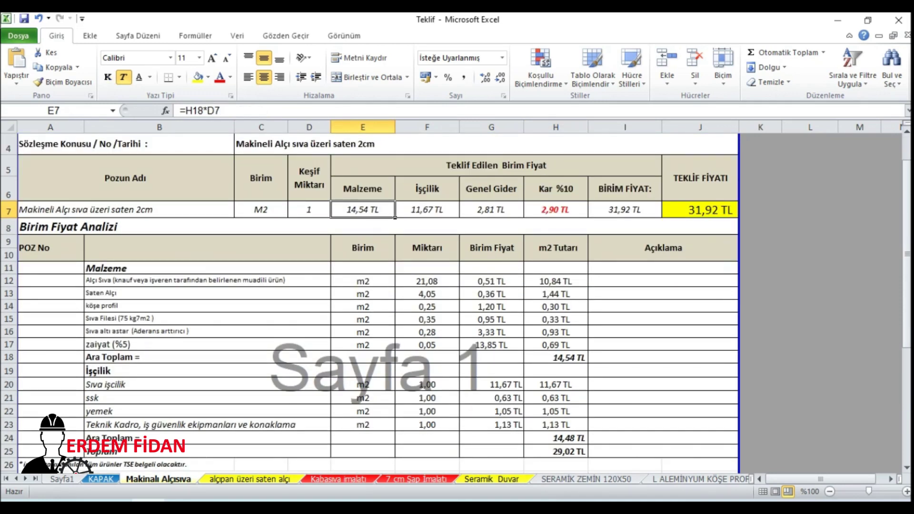
drag(555, 281, 556, 345)
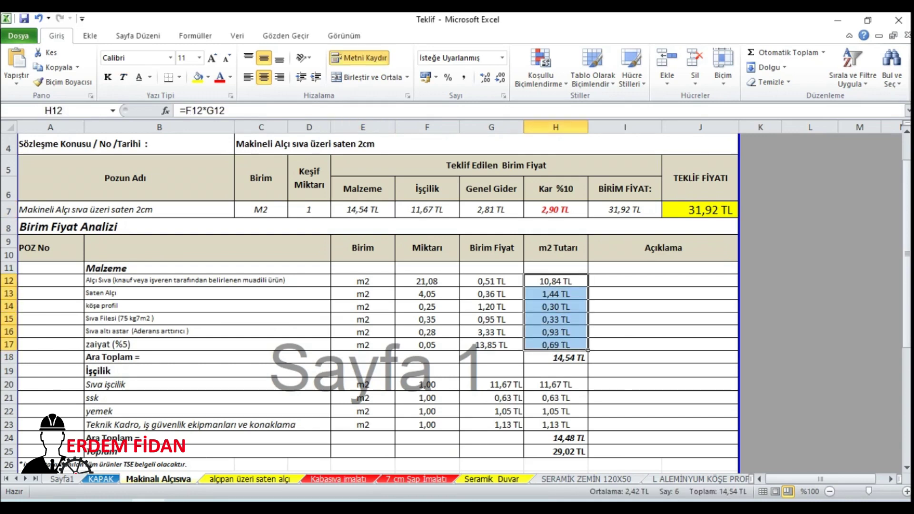
double_click(379, 210)
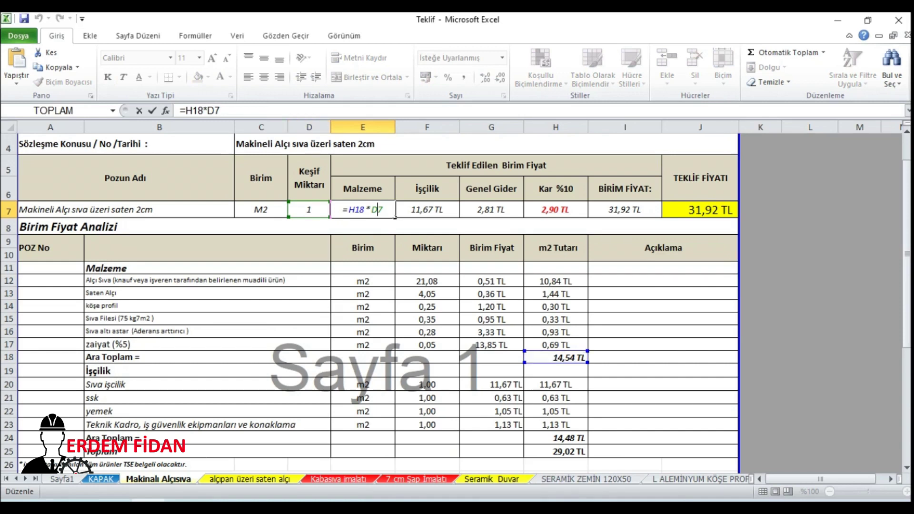
key(ctrl+Return)
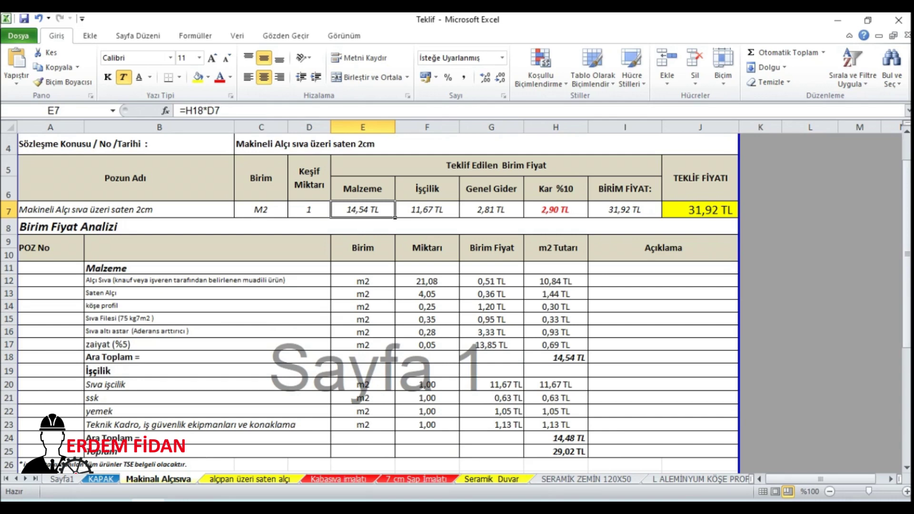
Step: Inspect the İşçilik formula in F7 and the Sıva işçilik row it refers to
click(428, 210)
key(F2)
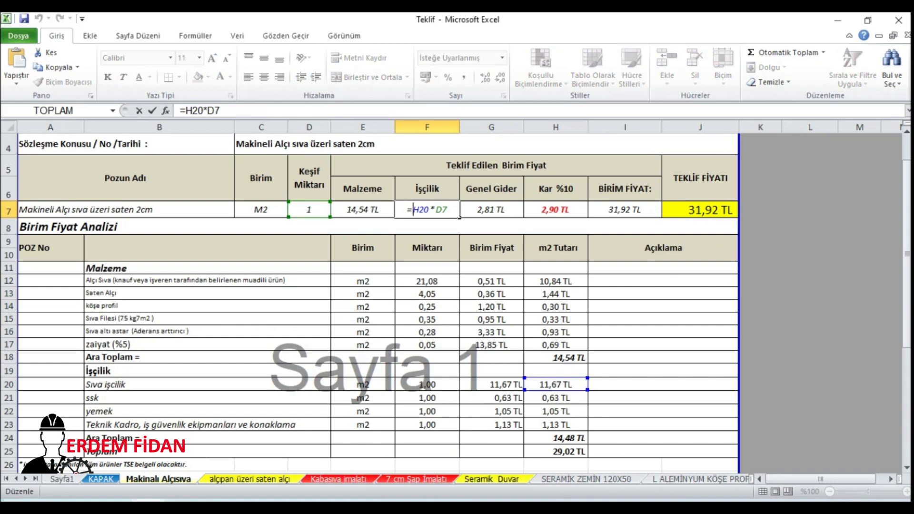
key(Escape)
click(191, 385)
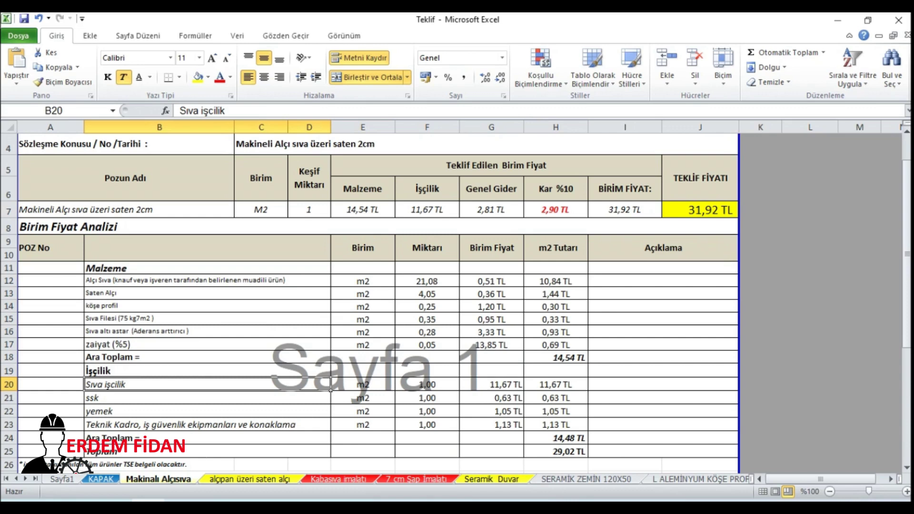
Step: Inspect the cell references in the Genel Gider formula in G7 without changing it
click(523, 216)
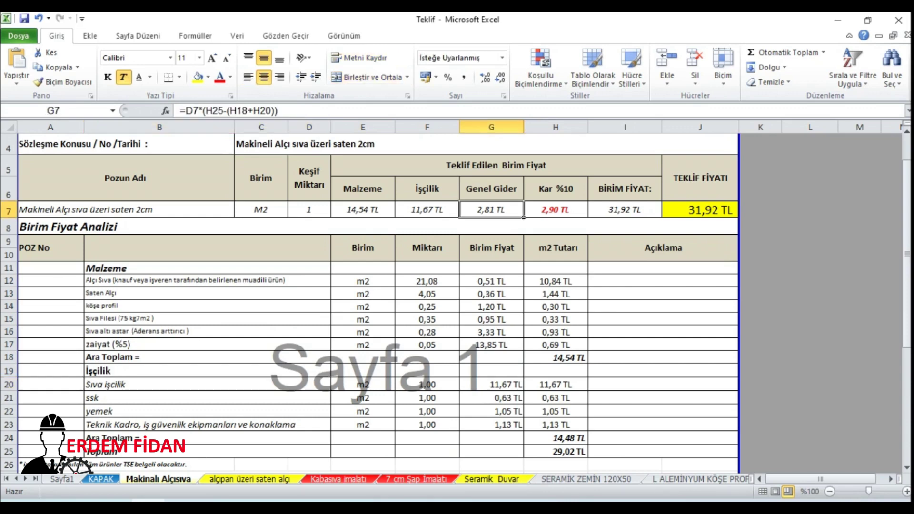
double_click(518, 211)
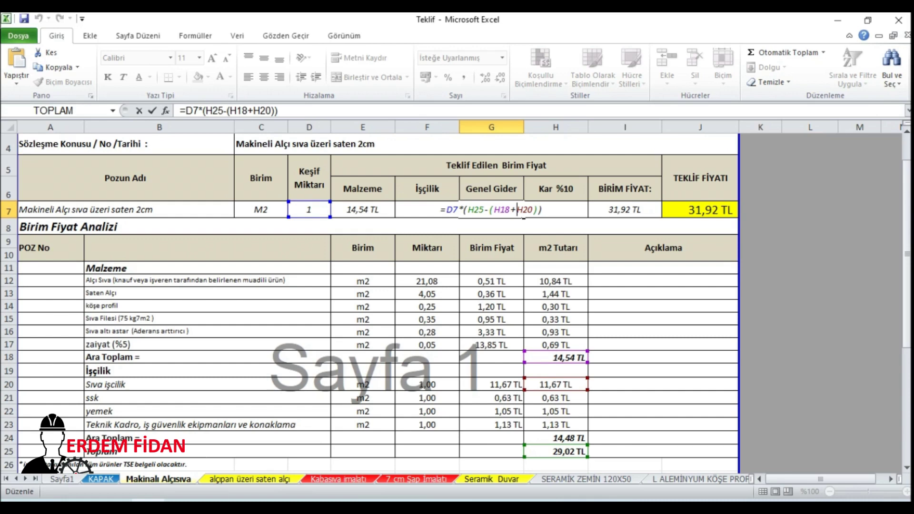
key(ctrl+Return)
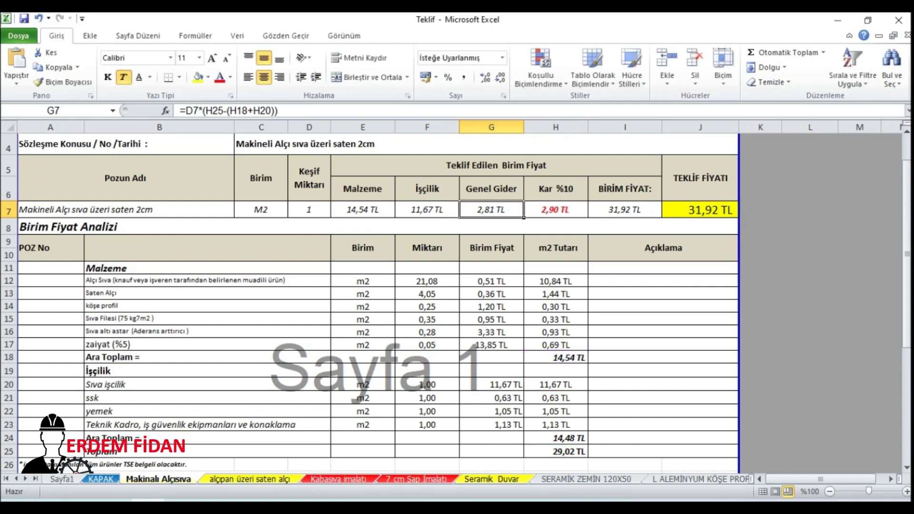
Step: Try replacing the Genel Gider formula in G7 with a TOPLAM of H21:H23, and undo the replacement
text(=topl)
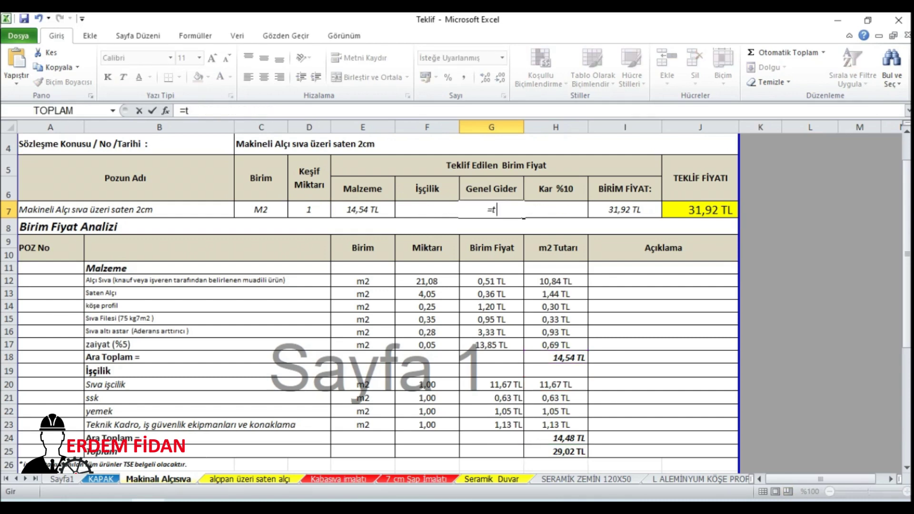
key(Down)
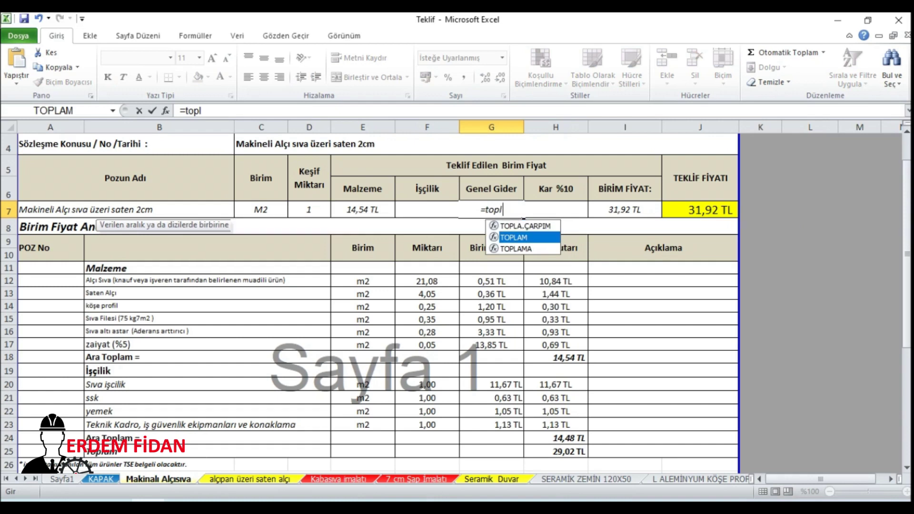
key(Tab)
click(556, 398)
drag(556, 398, 555, 425)
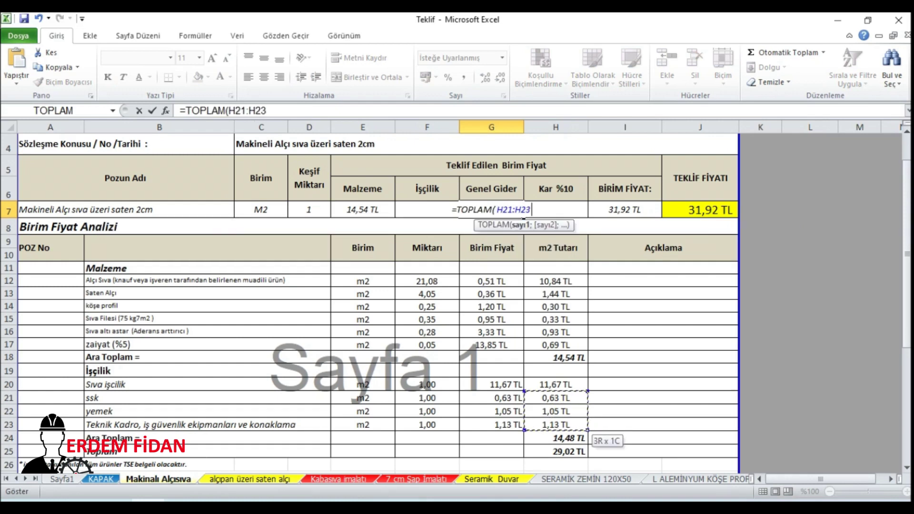
key(Return)
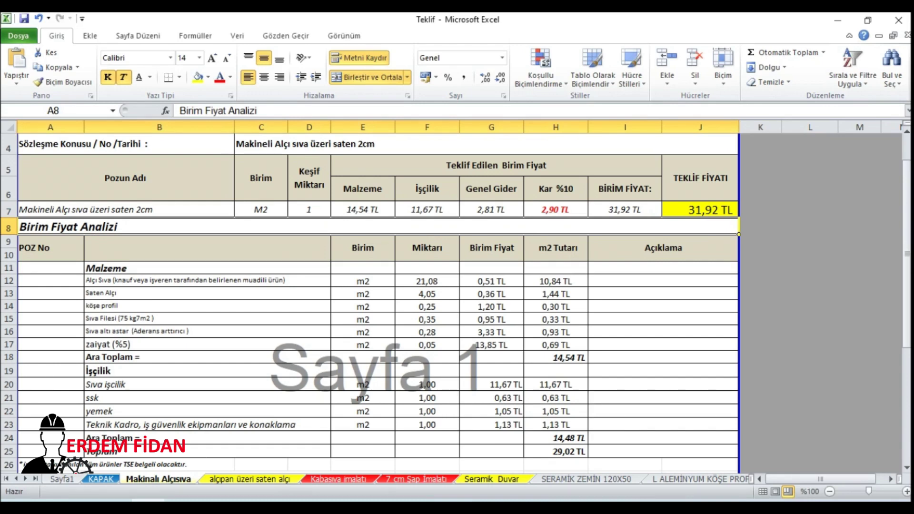
key(ctrl+z)
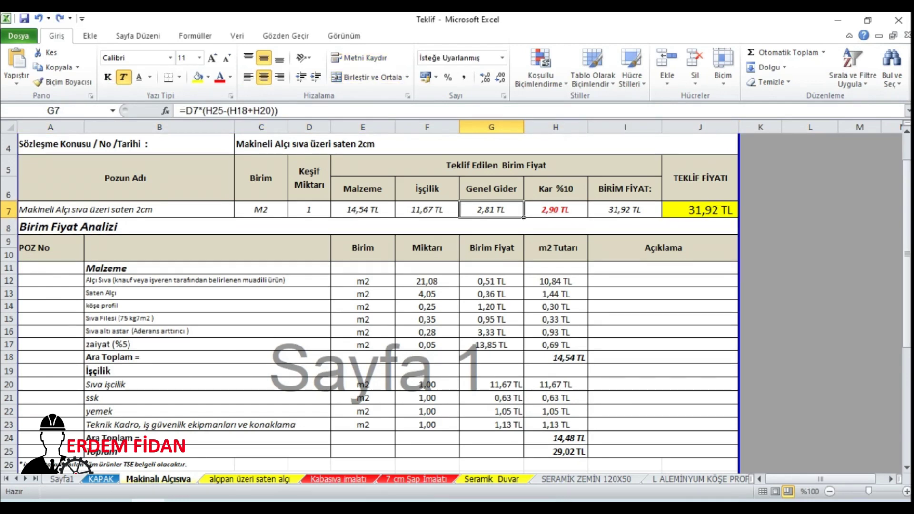
Step: Recheck the Genel Gider formula in G7 and inspect the Kar %10 formula in H7, keeping both as they are
key(F2)
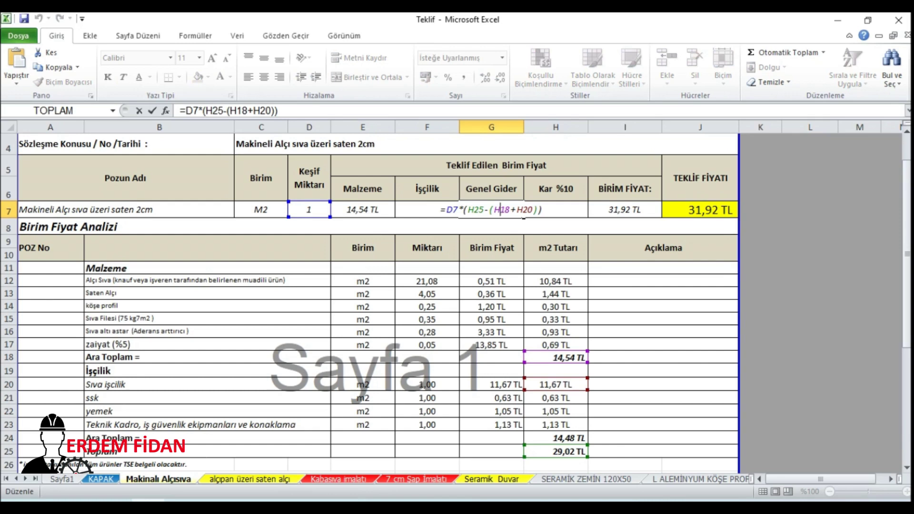
key(Escape)
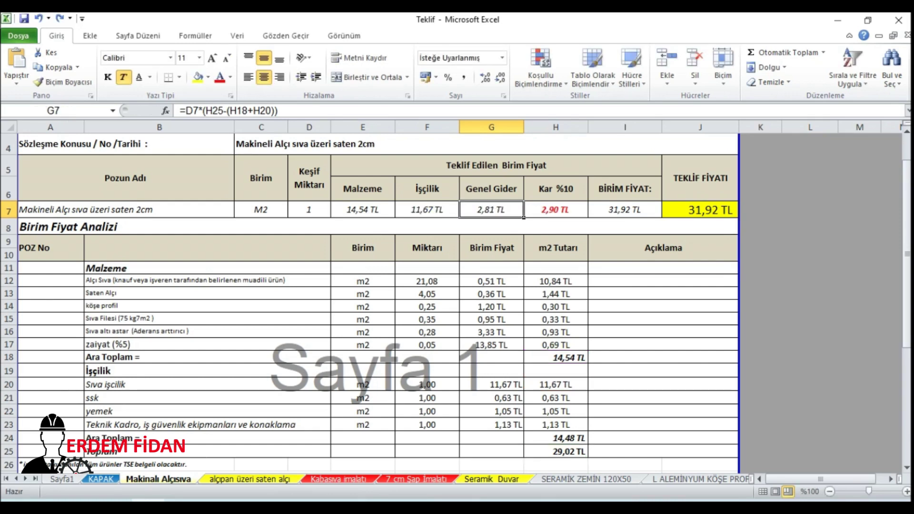
click(556, 209)
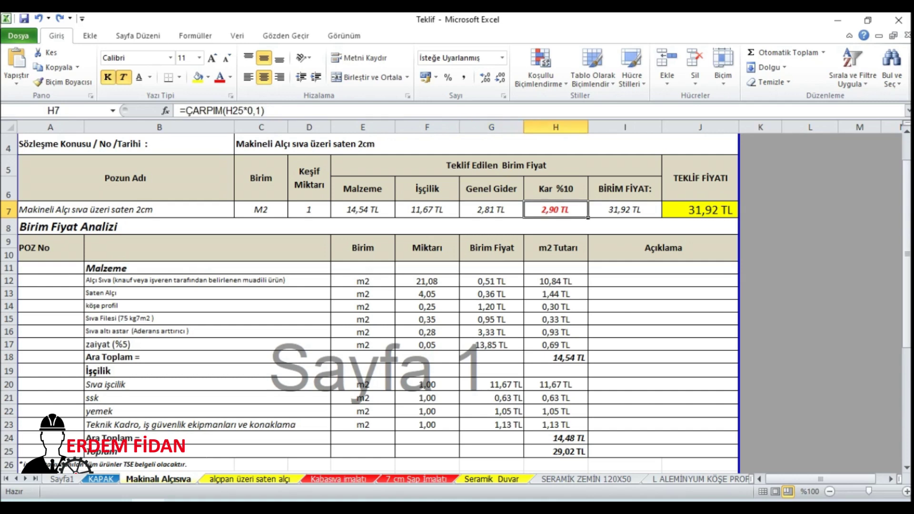
key(F2)
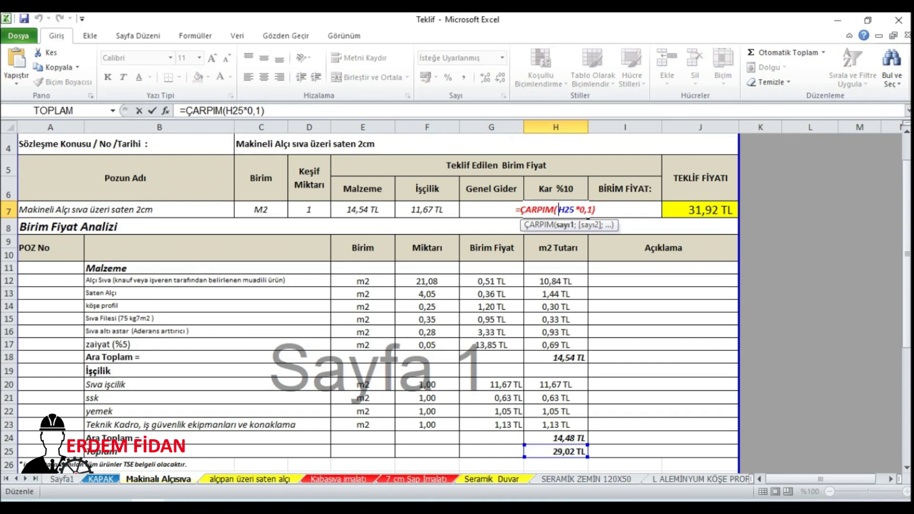
key(ctrl+Return)
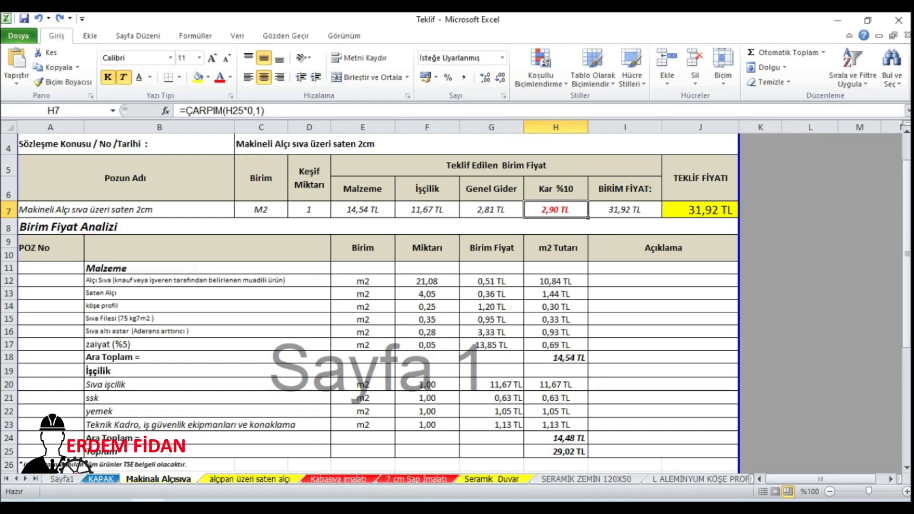
Step: Inspect the BİRİM FİYAT formula in I7 and the cells it adds up, leaving it as it is
double_click(614, 210)
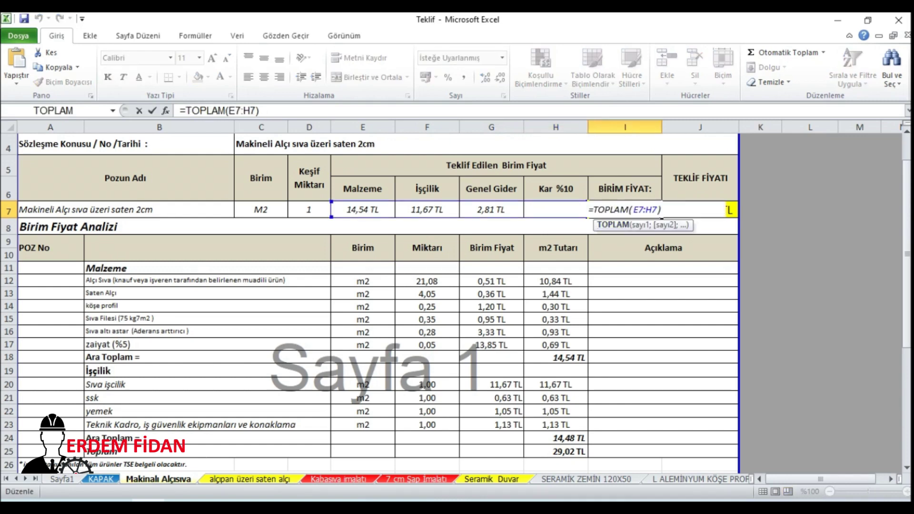
key(Escape)
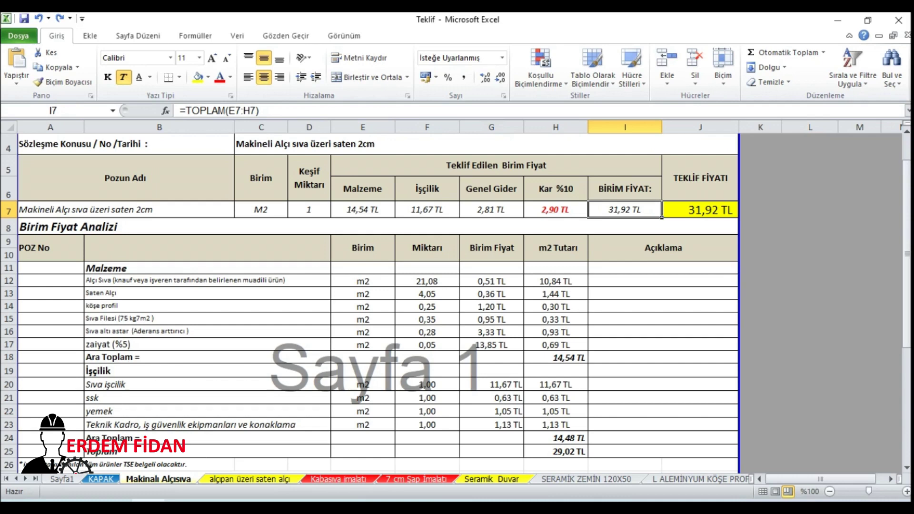
Step: Go through the Birim Fiyat Analizi layout: the Malzeme heading and the Birim, Miktarı, Birim Fiyat, m2 Tutarı and Açıklama columns
drag(907, 177, 907, 193)
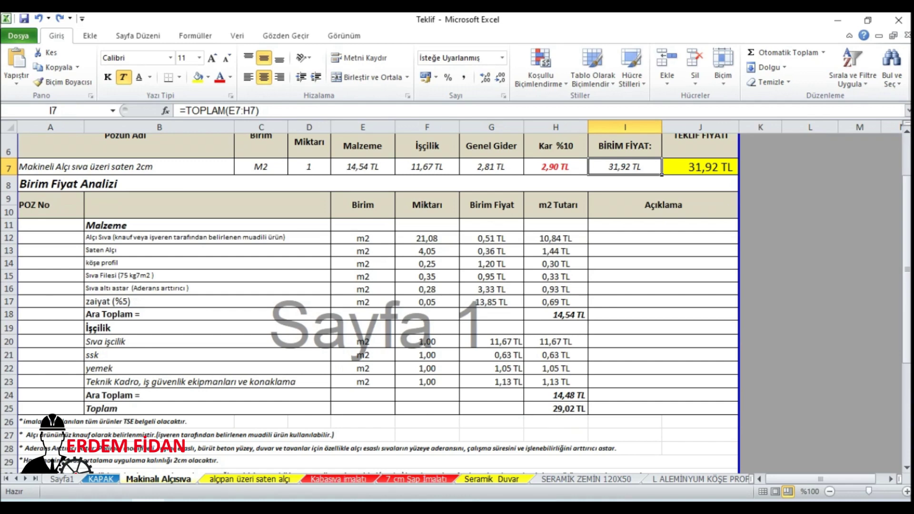
click(207, 225)
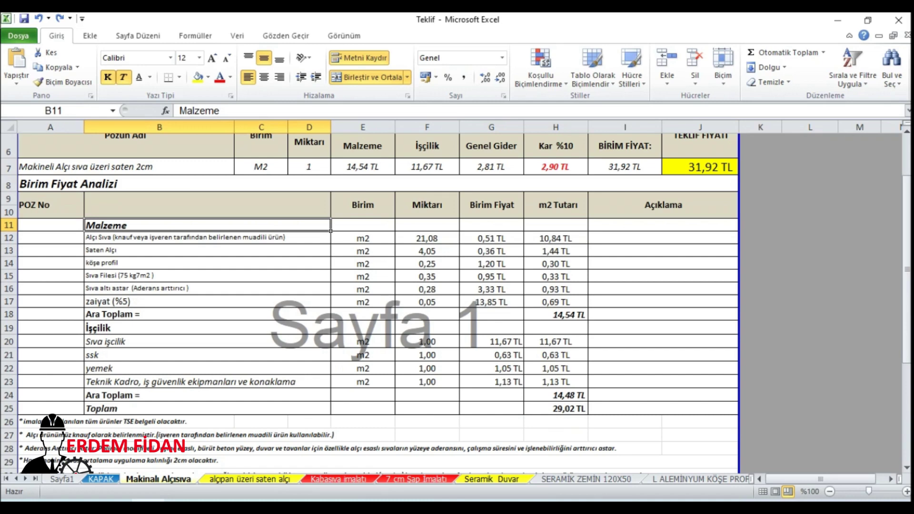
click(362, 206)
click(427, 206)
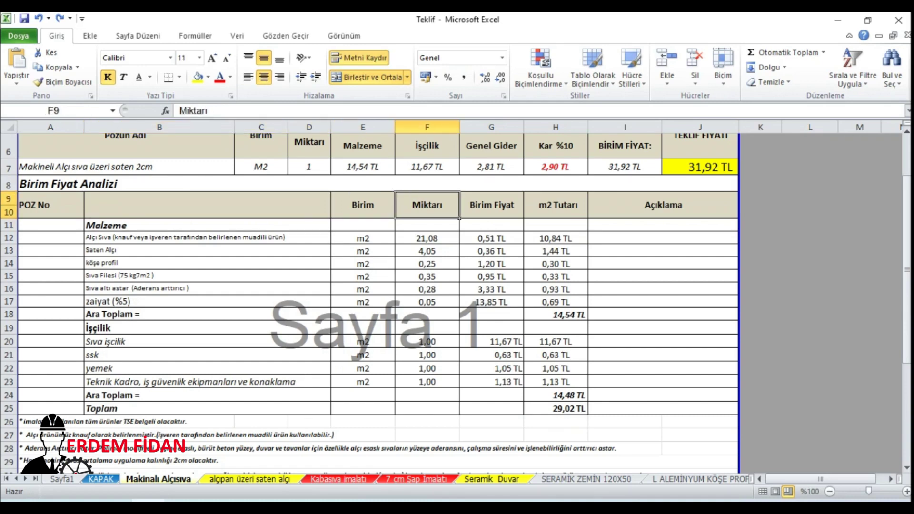
click(491, 205)
click(556, 206)
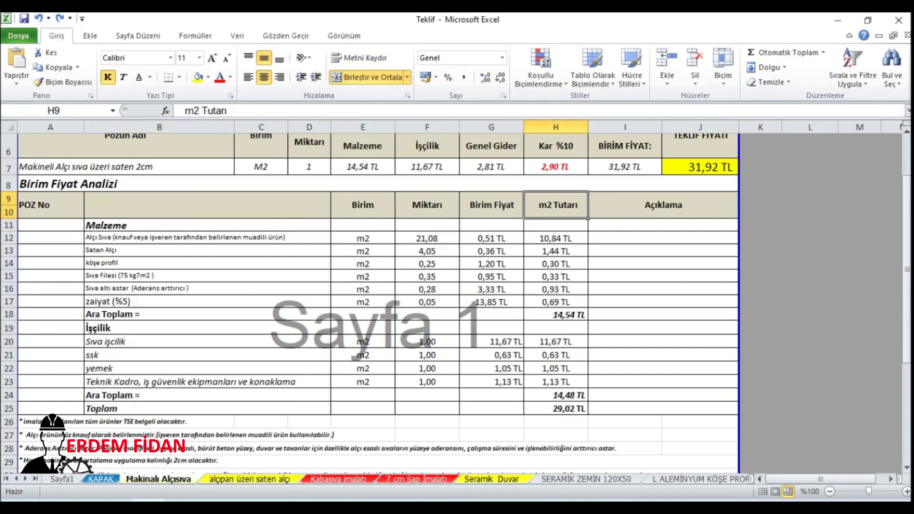
click(664, 205)
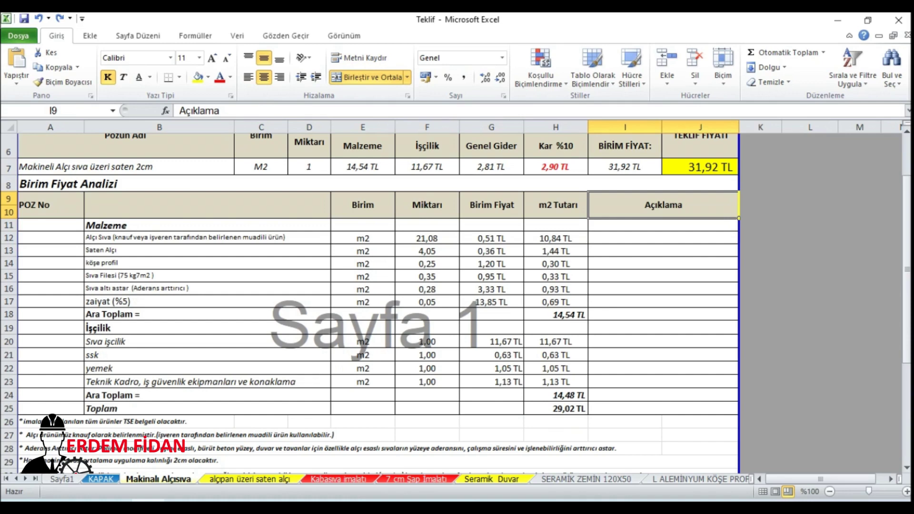
Step: Go through the first three material items: Alçı Sıva, Saten Alçı and köşe profil
click(207, 238)
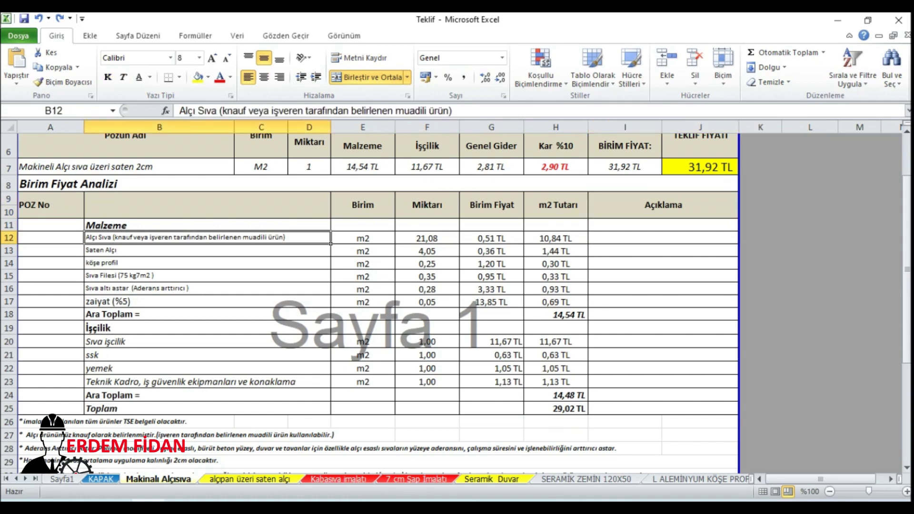
click(207, 250)
click(207, 263)
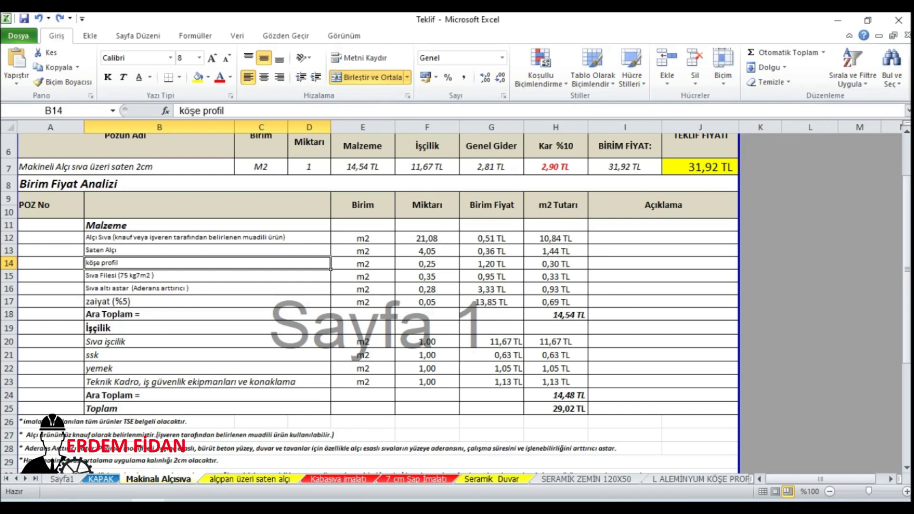
Step: Inspect the Toplam formula in H25 and the two Ara Toplam cells it refers to, keeping it as it is
double_click(563, 410)
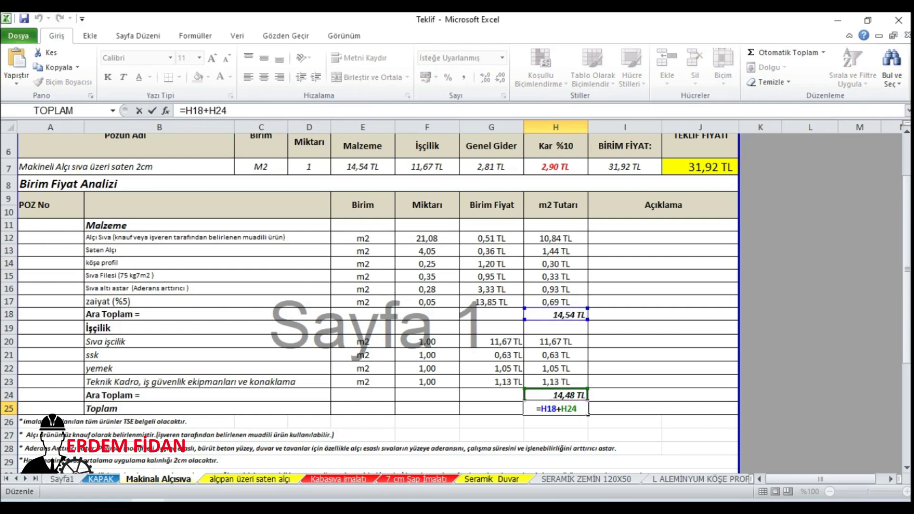
key(Escape)
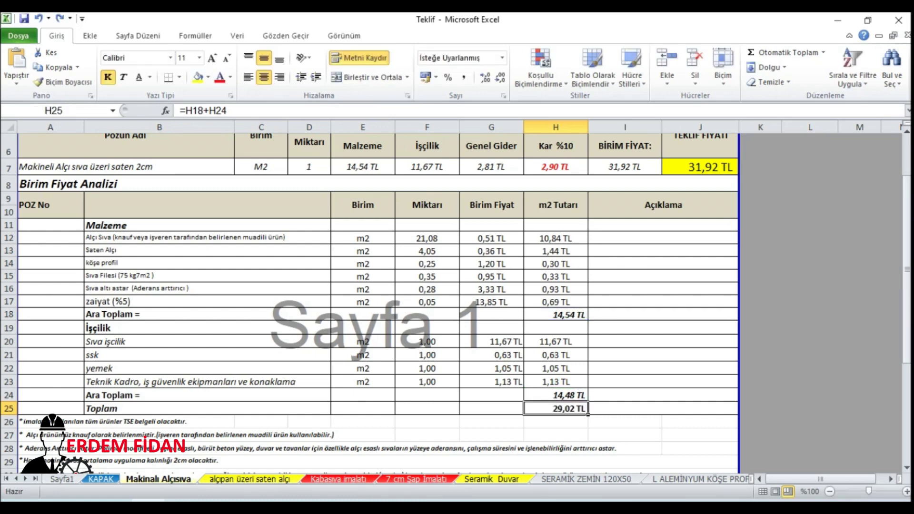
scroll(369, 303, up, 1)
scroll(369, 303, up, 1)
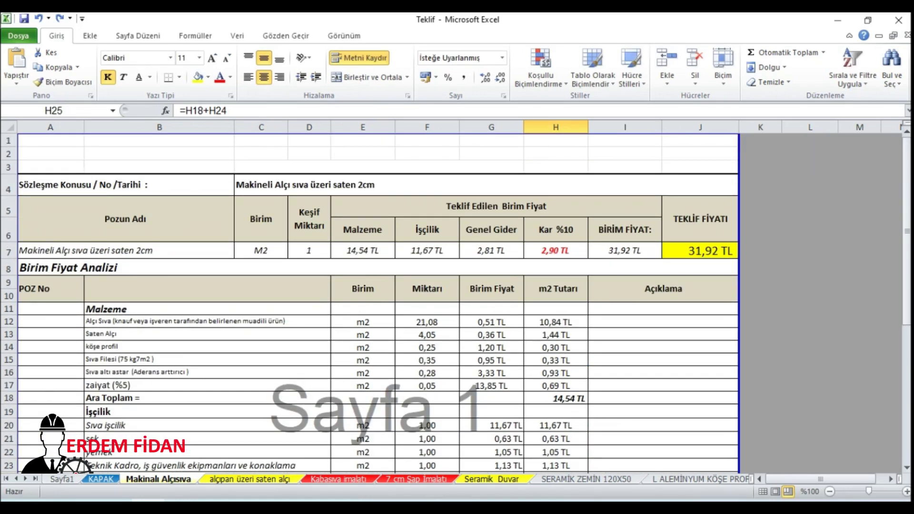
scroll(369, 304, down, 3)
scroll(369, 304, up, 2)
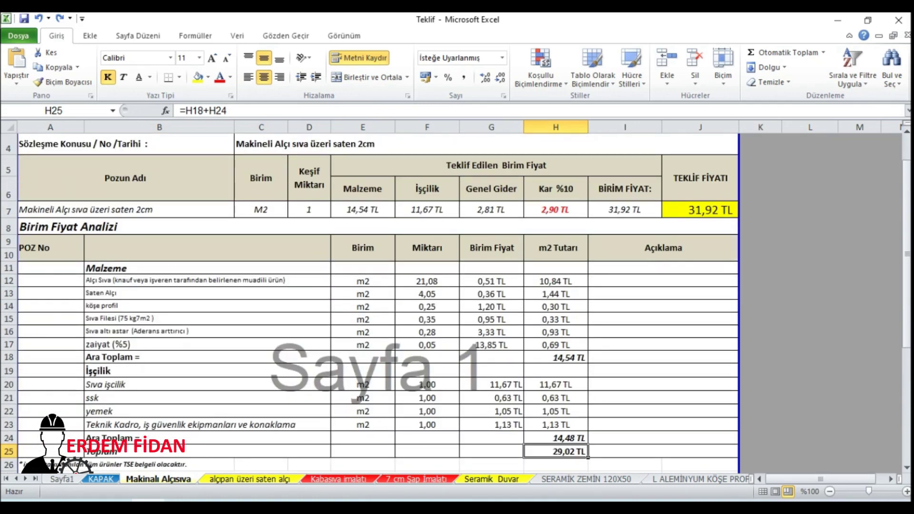
Step: Examine how the Miktarı and Birim Fiyat cells apply to the Alçı Sıva material row
click(491, 307)
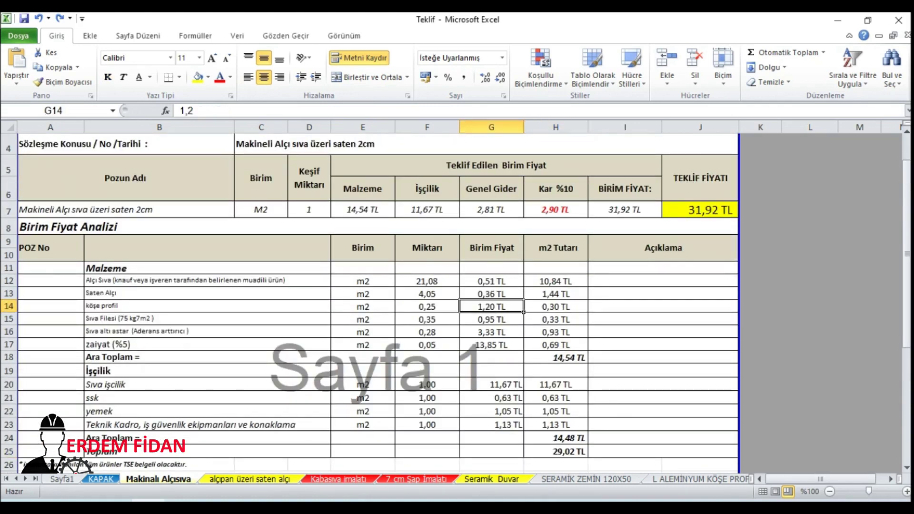
click(428, 281)
key(Tab)
key(Return)
click(491, 281)
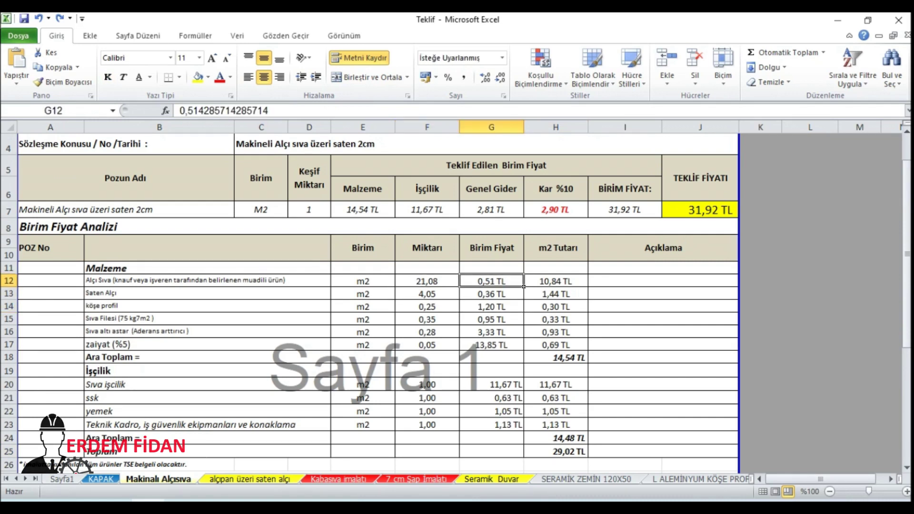
click(491, 248)
click(492, 281)
click(428, 281)
click(208, 281)
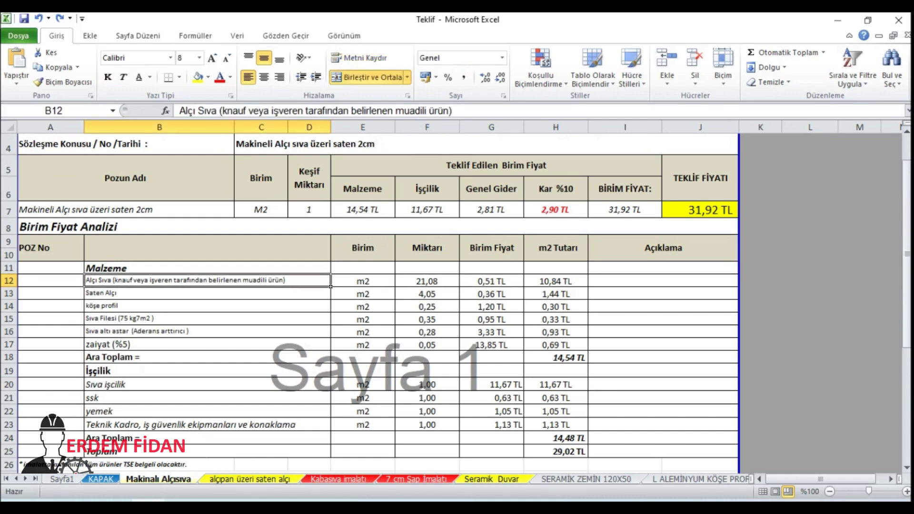
Step: Compare the material item names from Alçı Sıva through Sıva Filesi in the Malzeme section
click(207, 306)
click(207, 293)
click(207, 281)
click(207, 319)
click(207, 306)
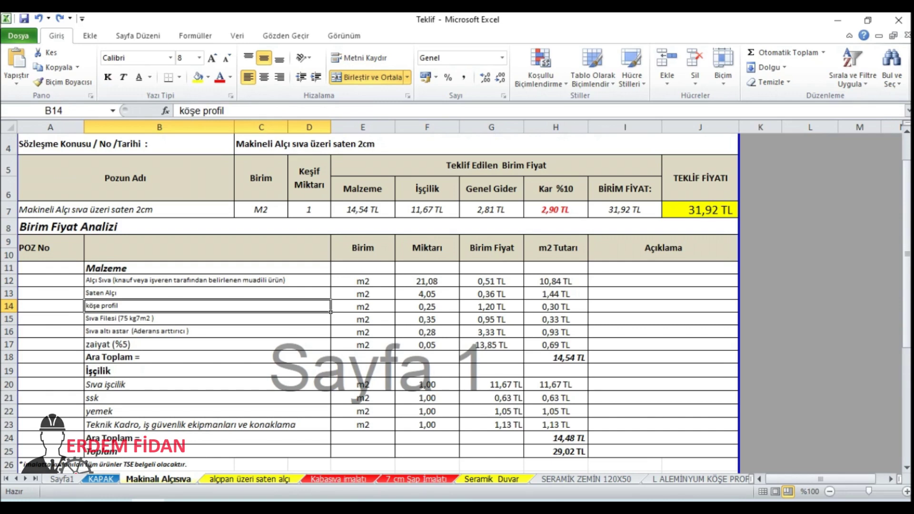
scroll(369, 301, down, 1)
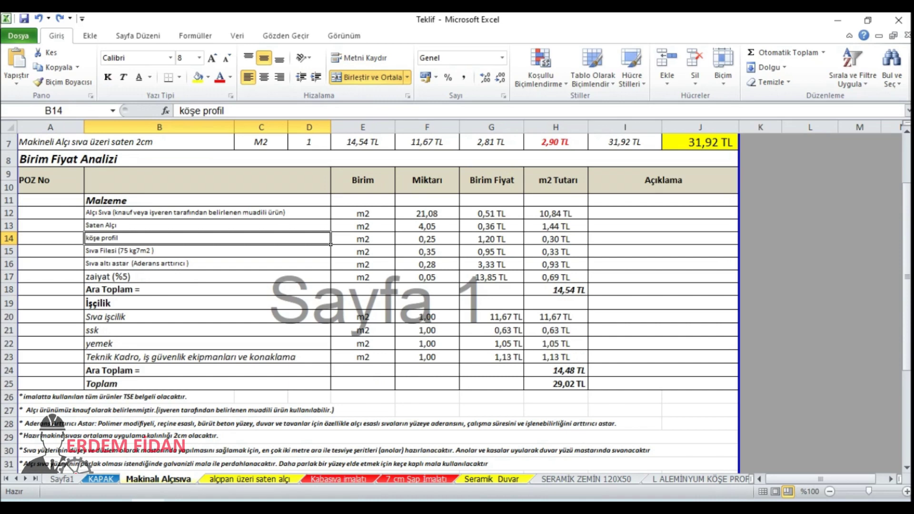
scroll(369, 300, up, 1)
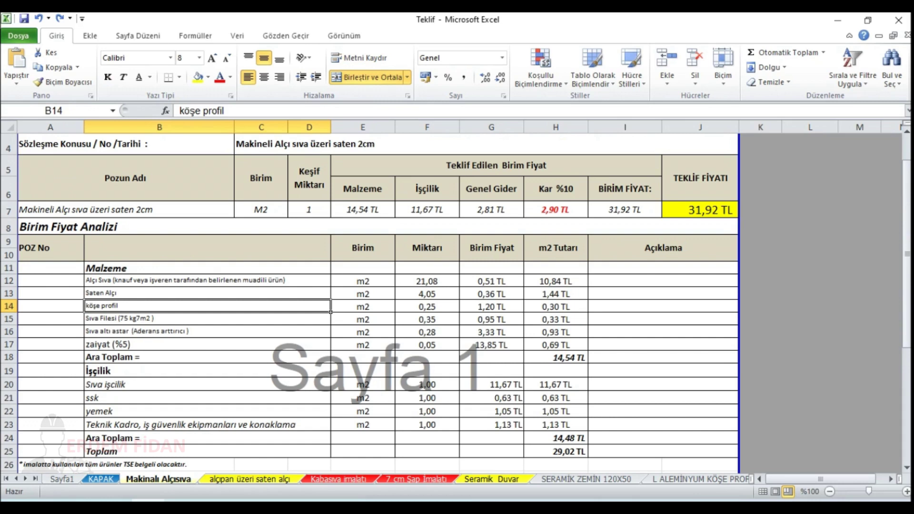
drag(907, 214, 908, 174)
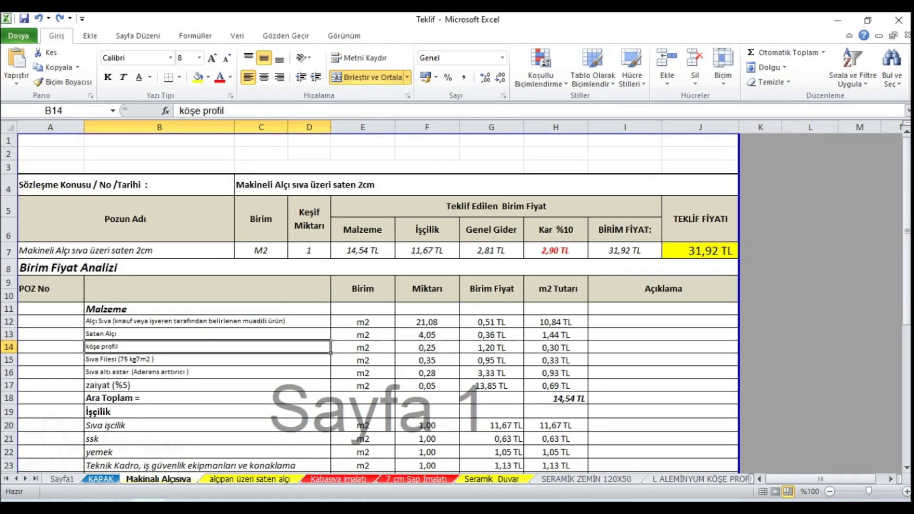